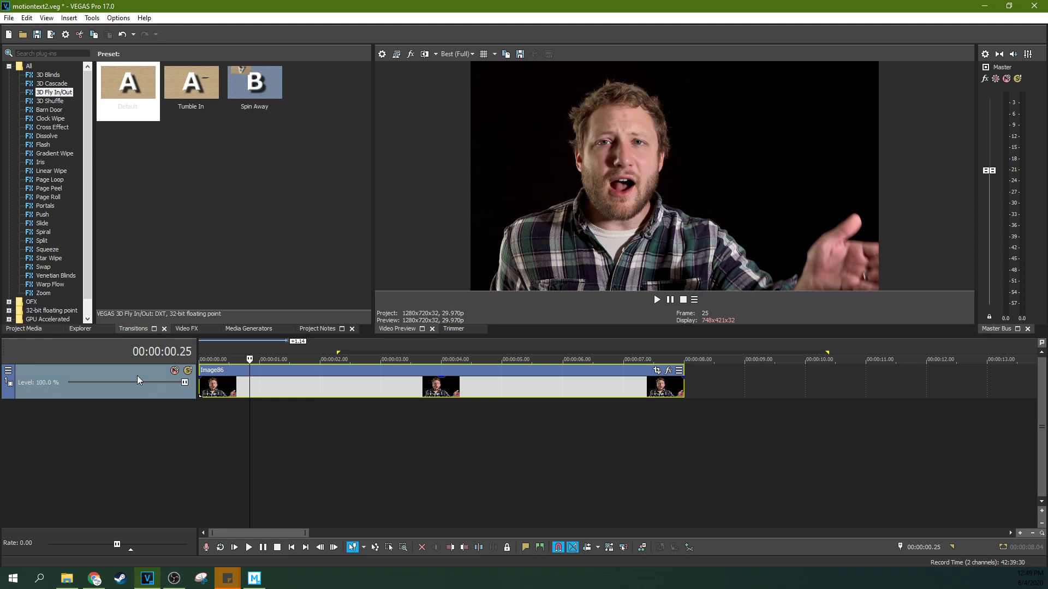
# - Add a new video track and place the default Titles & Text preset on it
pyautogui.hotkey('ctrl', 'shift', 'q')
pyautogui.click(244, 329)
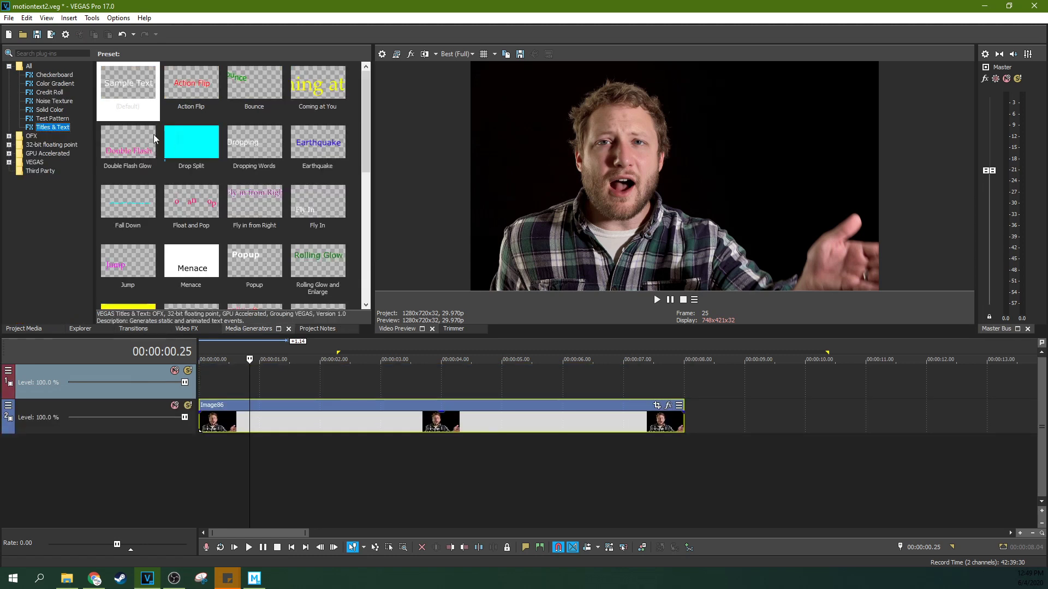
pyautogui.click(53, 127)
pyautogui.moveTo(129, 87); pyautogui.dragTo(239, 377)
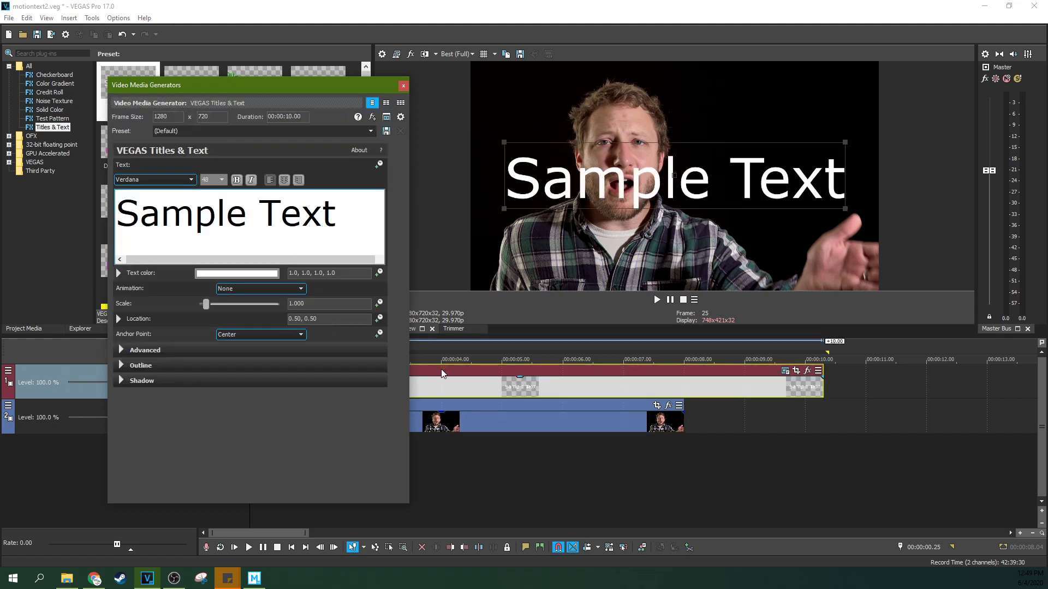
# - Shrink the title to 0.437 scale and set its font to Whimsy TT
pyautogui.click(441, 369)
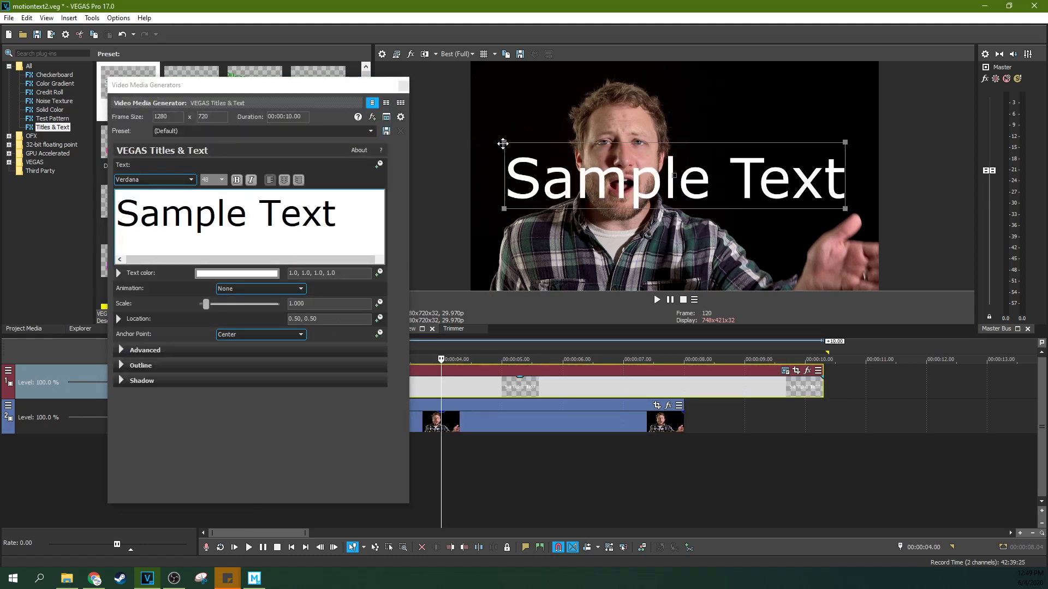
pyautogui.moveTo(503, 143); pyautogui.dragTo(534, 140)
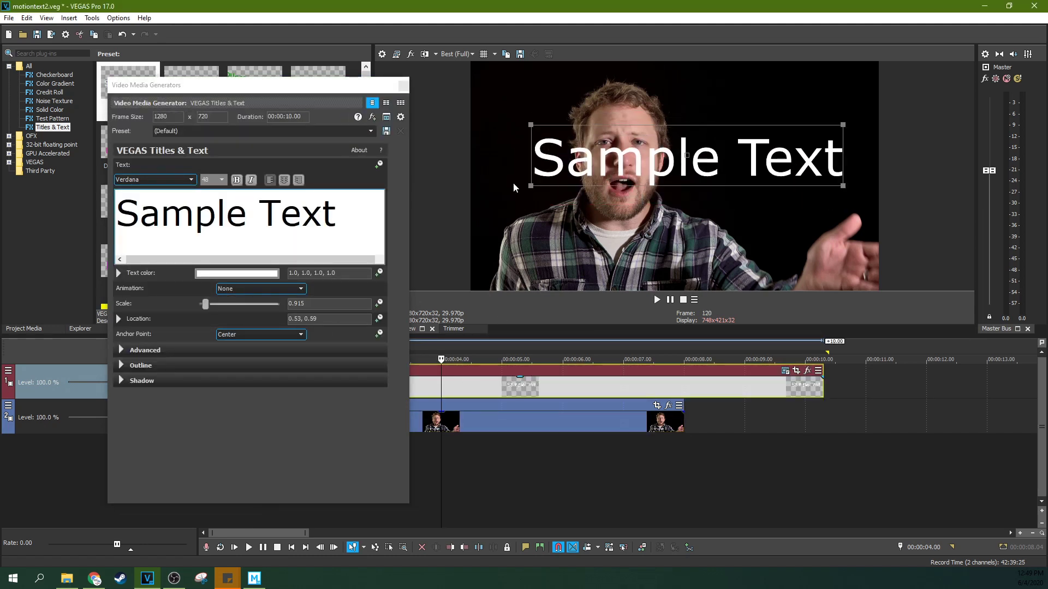
pyautogui.click(282, 216)
pyautogui.moveTo(340, 206); pyautogui.dragTo(115, 214)
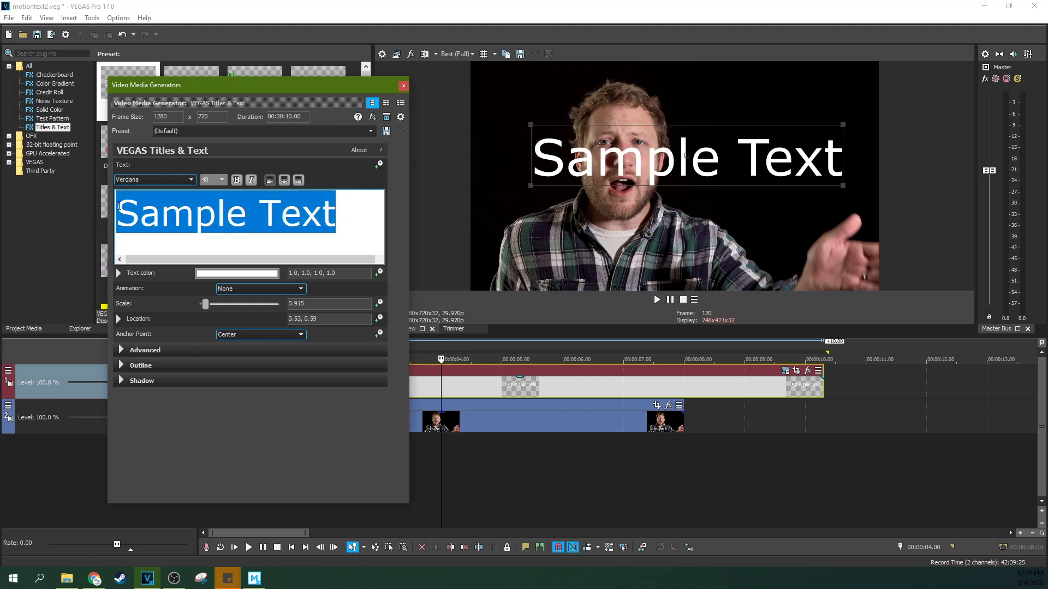
pyautogui.click(190, 179)
pyautogui.click(130, 311)
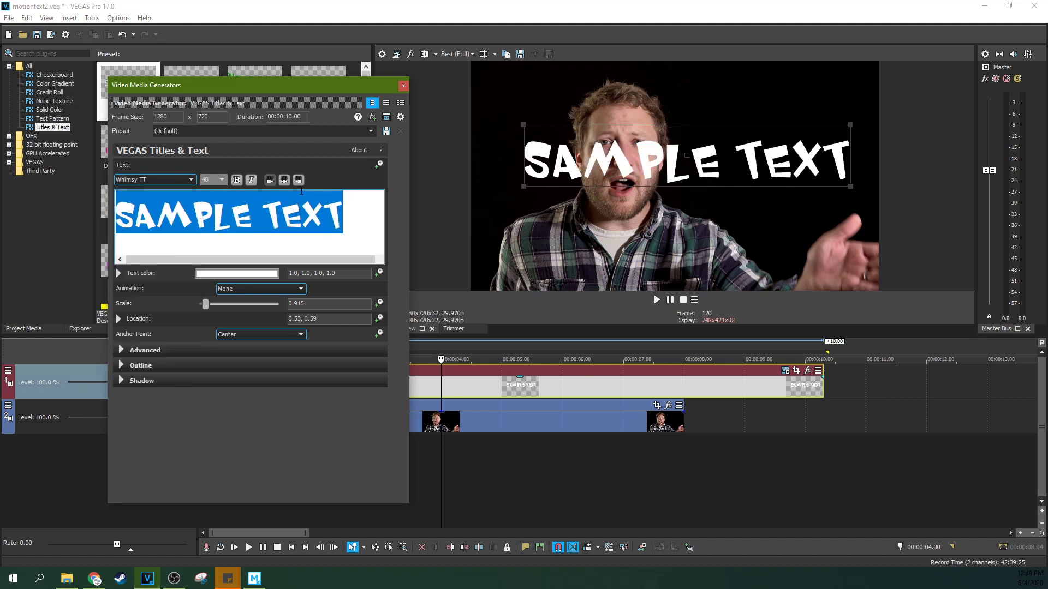
# - Position the title at 0.71, 0.57, right of the speaker's head, and expand advanced text options
pyautogui.moveTo(807, 165); pyautogui.dragTo(839, 154)
pyautogui.scroll(-5, 803, 195)
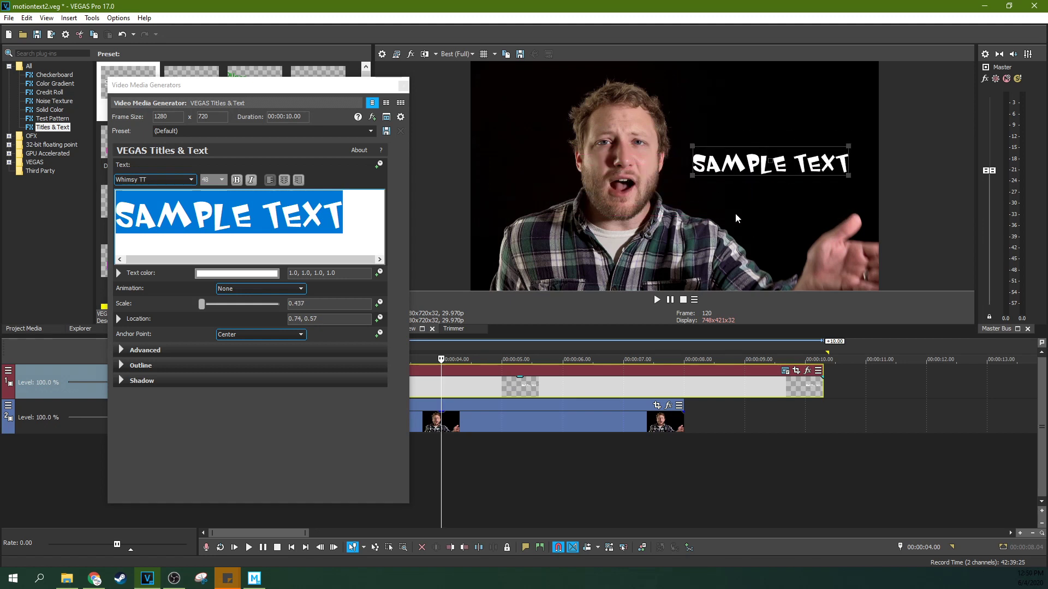
pyautogui.moveTo(745, 157); pyautogui.dragTo(742, 167)
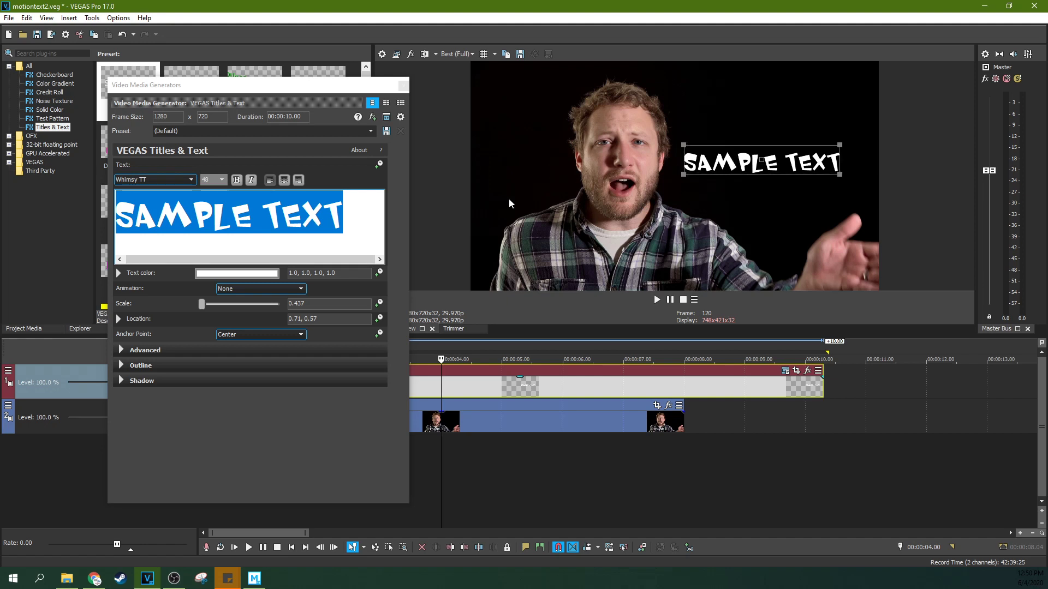
pyautogui.click(303, 214)
pyautogui.moveTo(262, 214); pyautogui.dragTo(114, 214)
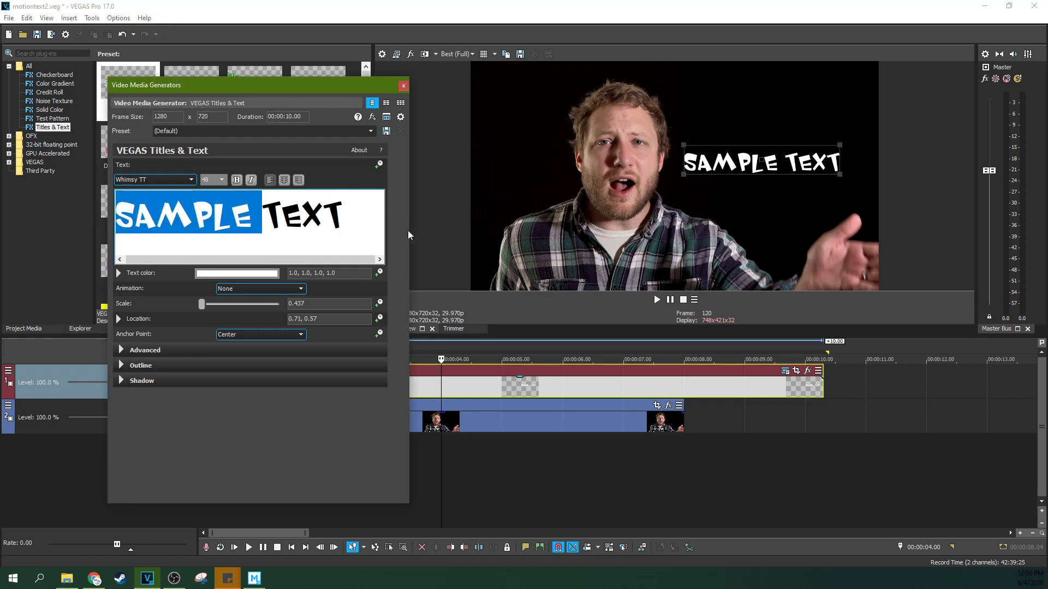
pyautogui.click(367, 229)
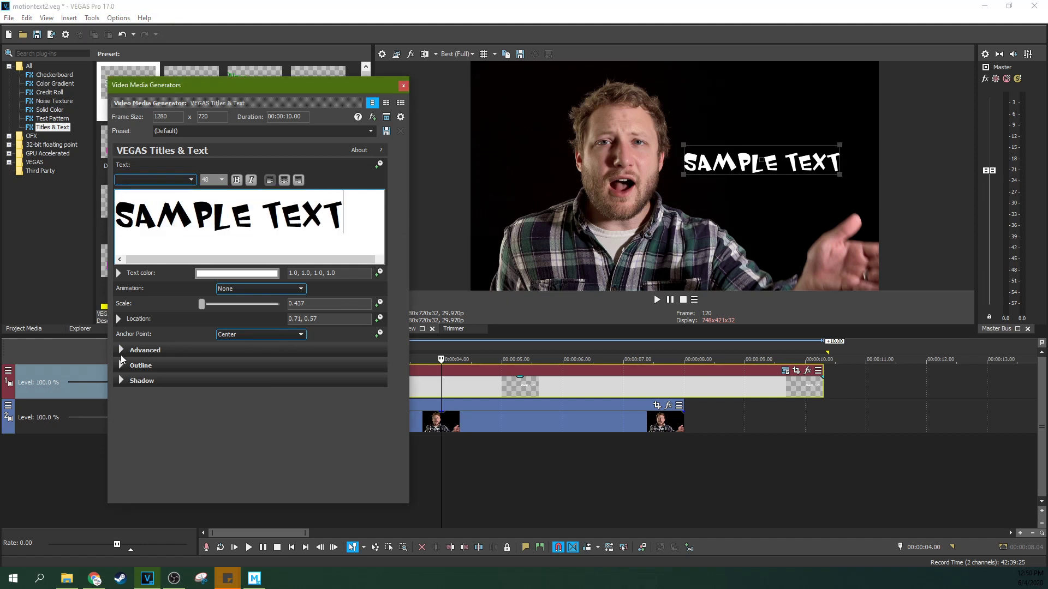
pyautogui.click(122, 351)
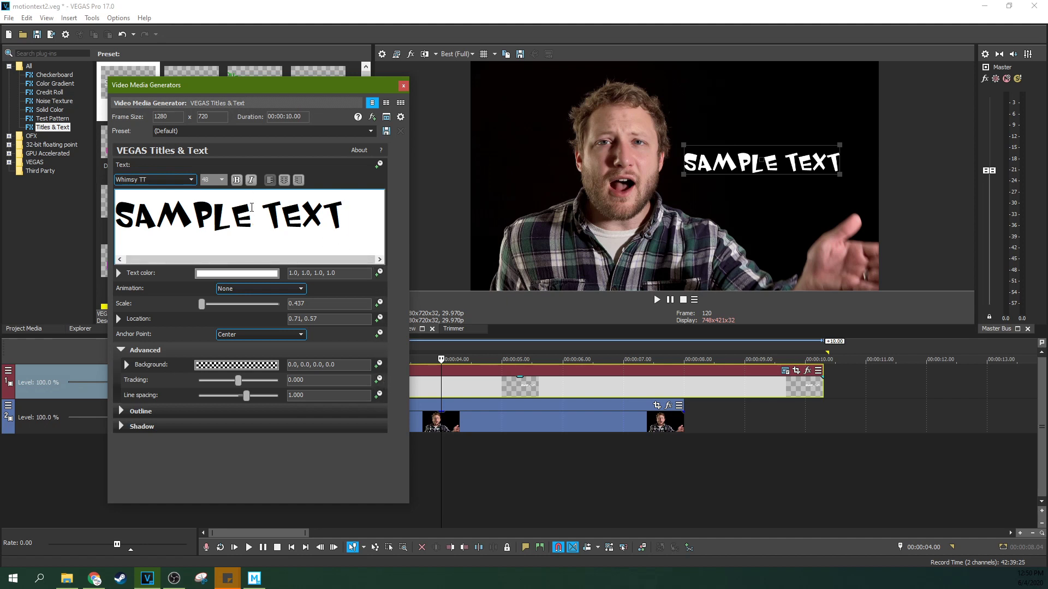
pyautogui.moveTo(251, 207); pyautogui.dragTo(28, 212)
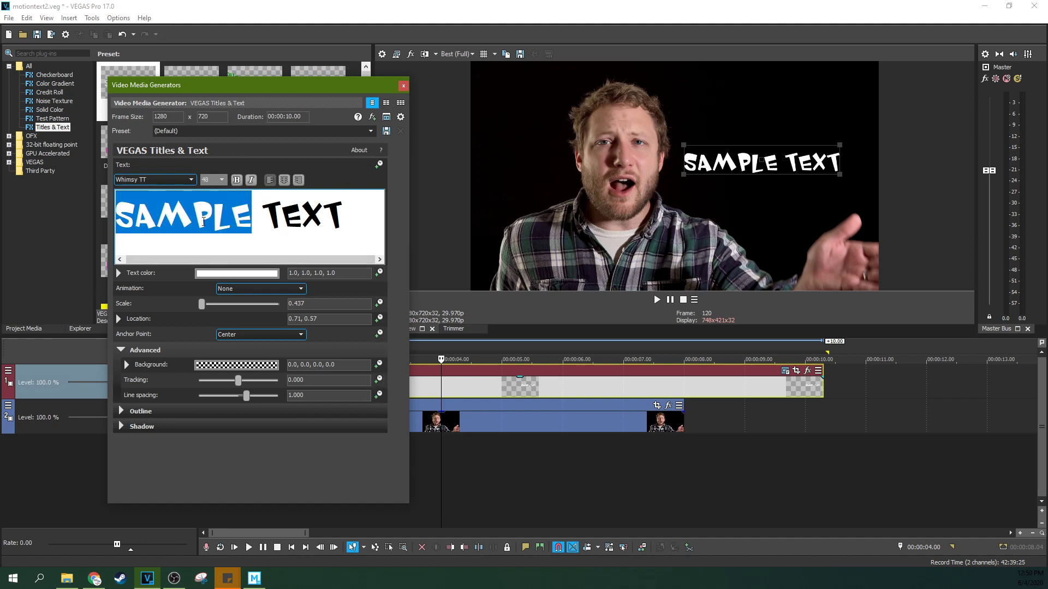
pyautogui.click(211, 215)
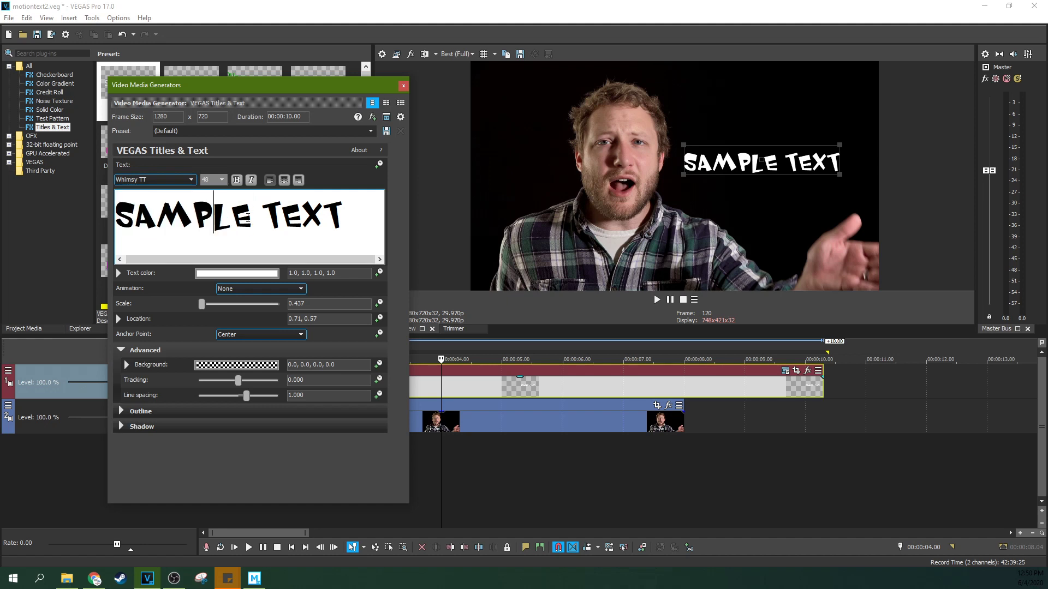
pyautogui.moveTo(252, 214); pyautogui.dragTo(126, 217)
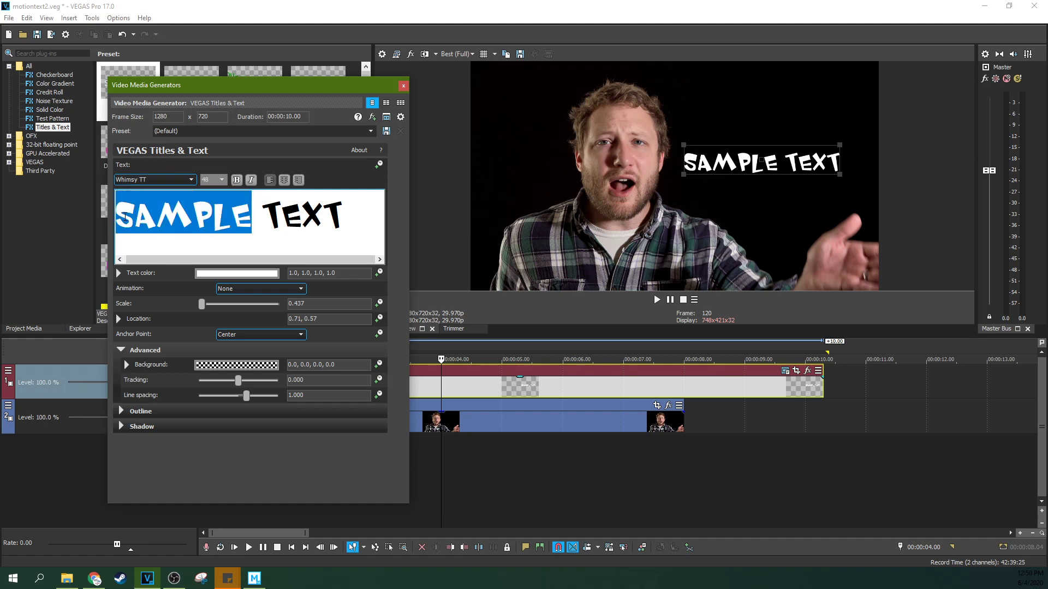
pyautogui.click(214, 273)
pyautogui.click(230, 338)
pyautogui.click(244, 351)
pyautogui.moveTo(245, 356); pyautogui.dragTo(255, 403)
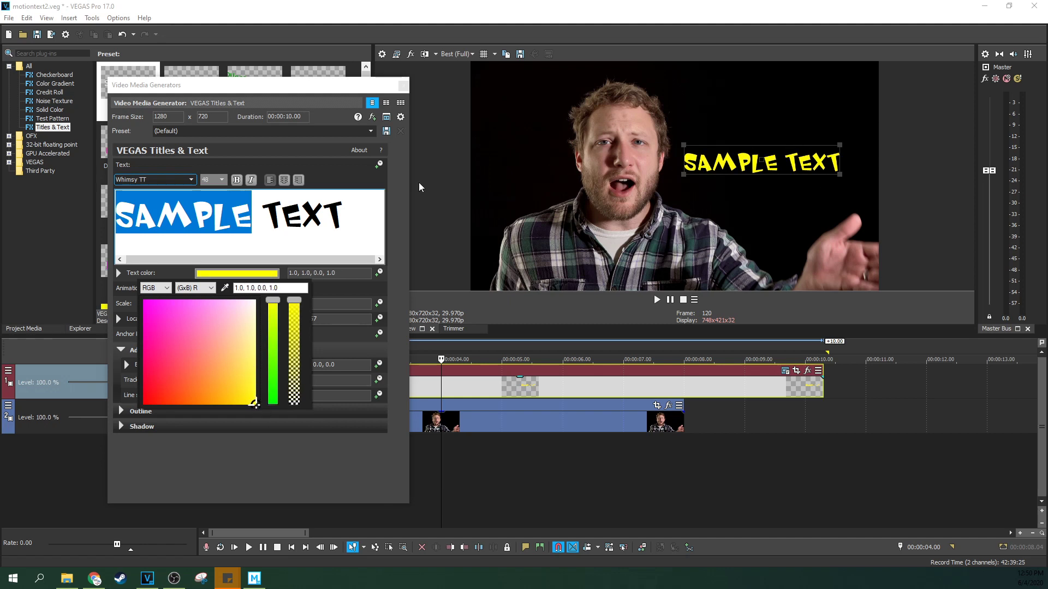
pyautogui.moveTo(254, 409); pyautogui.dragTo(253, 299)
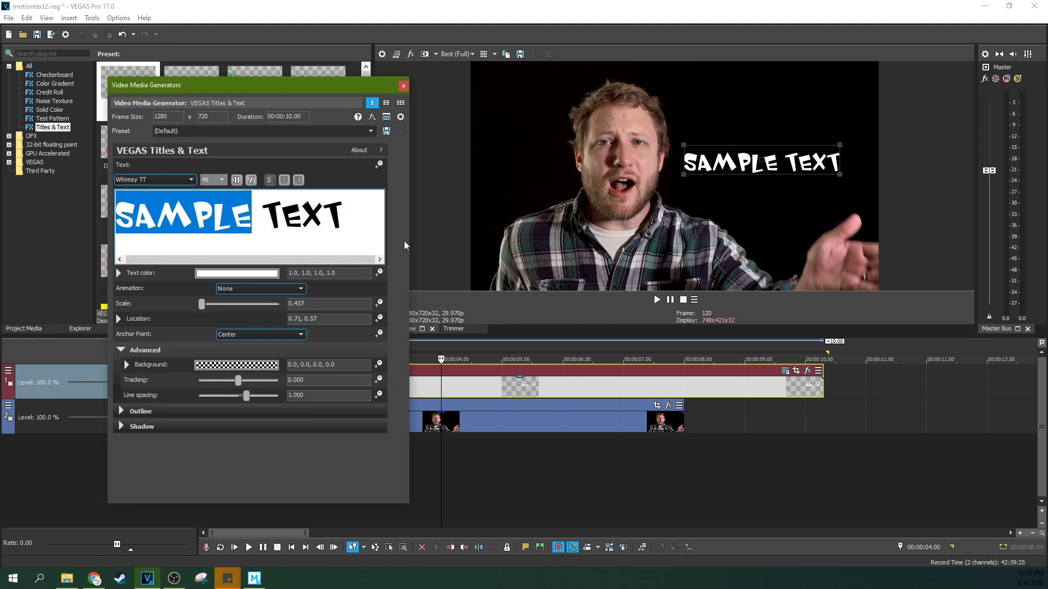
pyautogui.click(403, 86)
# - Add an empty top track, overlay the preview grid and nudge the title left to 0.65, 0.56
pyautogui.hotkey('ctrl', 'shift', 'q')
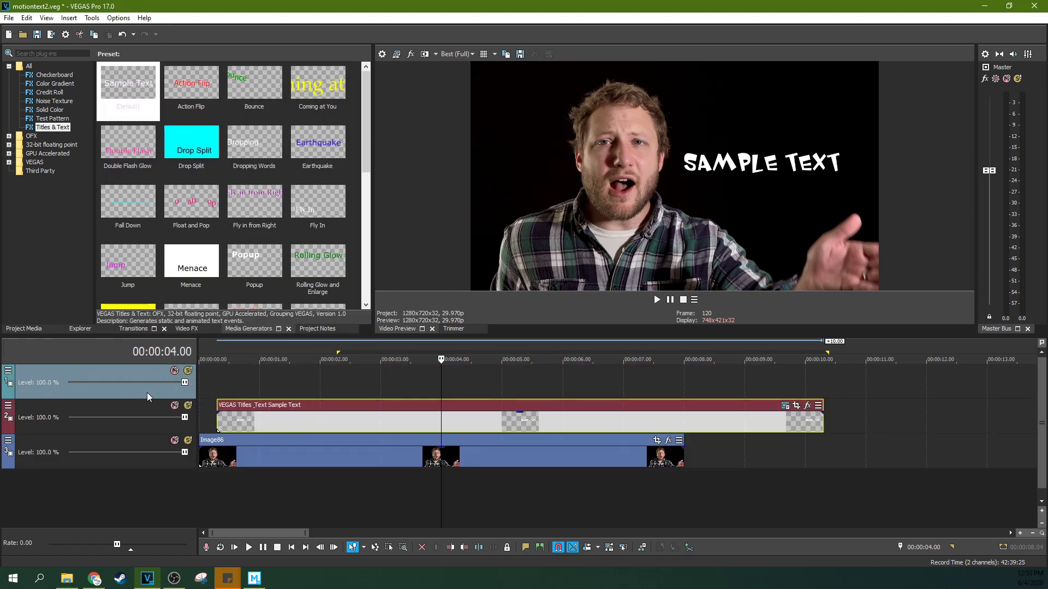
pyautogui.click(234, 386)
pyautogui.click(787, 411)
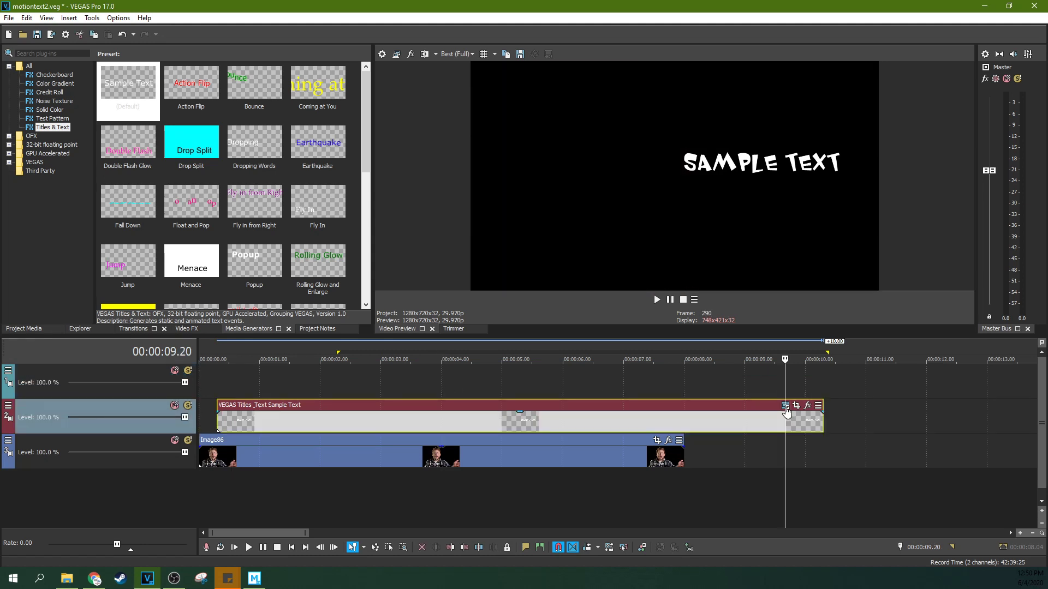
pyautogui.click(785, 405)
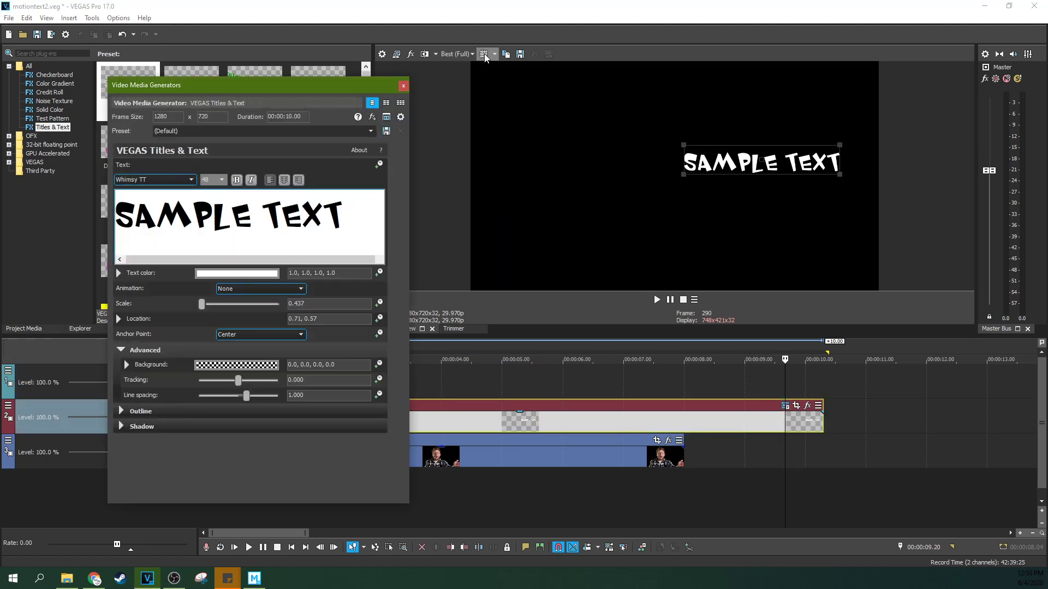
pyautogui.click(483, 54)
pyautogui.moveTo(703, 163); pyautogui.dragTo(675, 167)
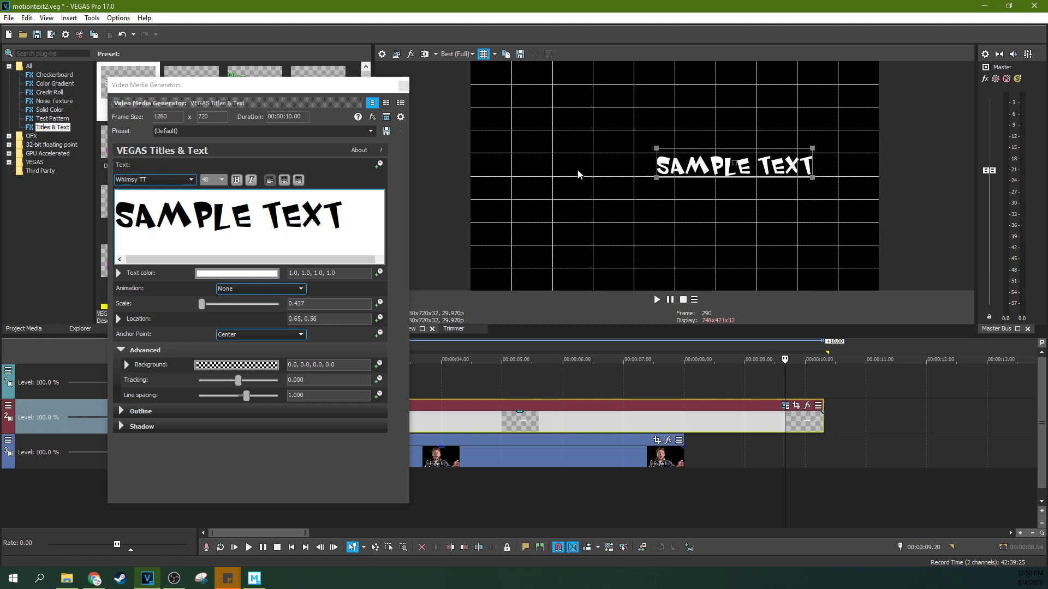
# - Close the title settings and slide the title event to start at zero
pyautogui.scroll(-3, 592, 413)
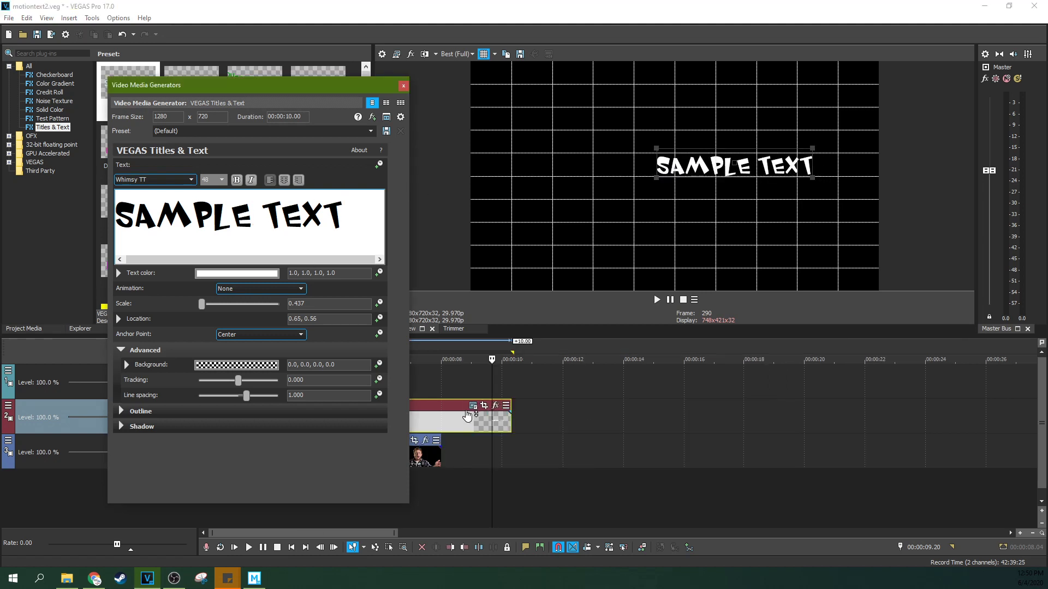
pyautogui.click(457, 422)
pyautogui.click(403, 85)
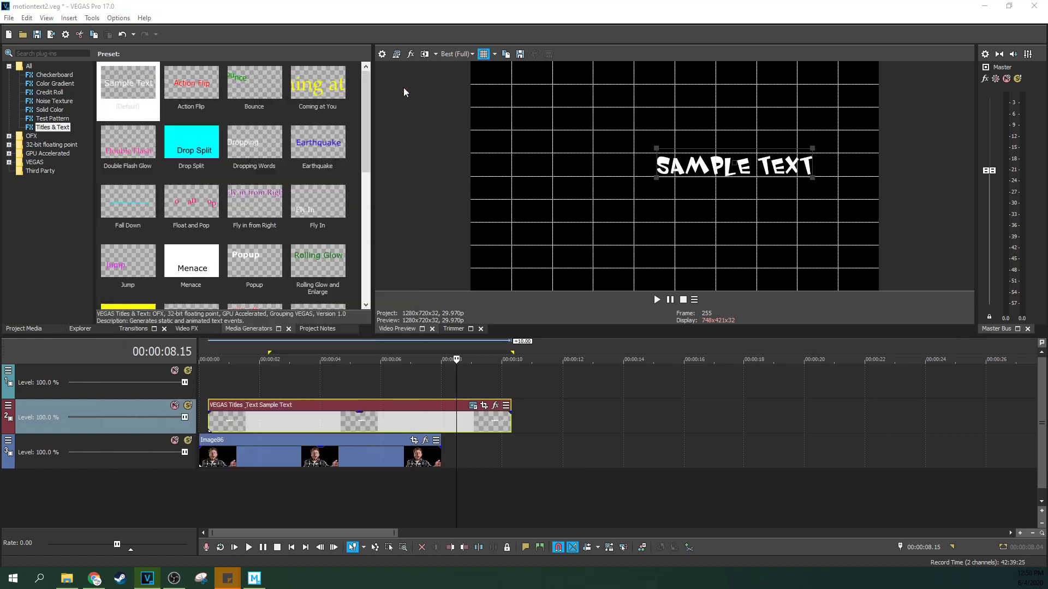
pyautogui.moveTo(398, 415); pyautogui.dragTo(388, 415)
pyautogui.click(378, 425)
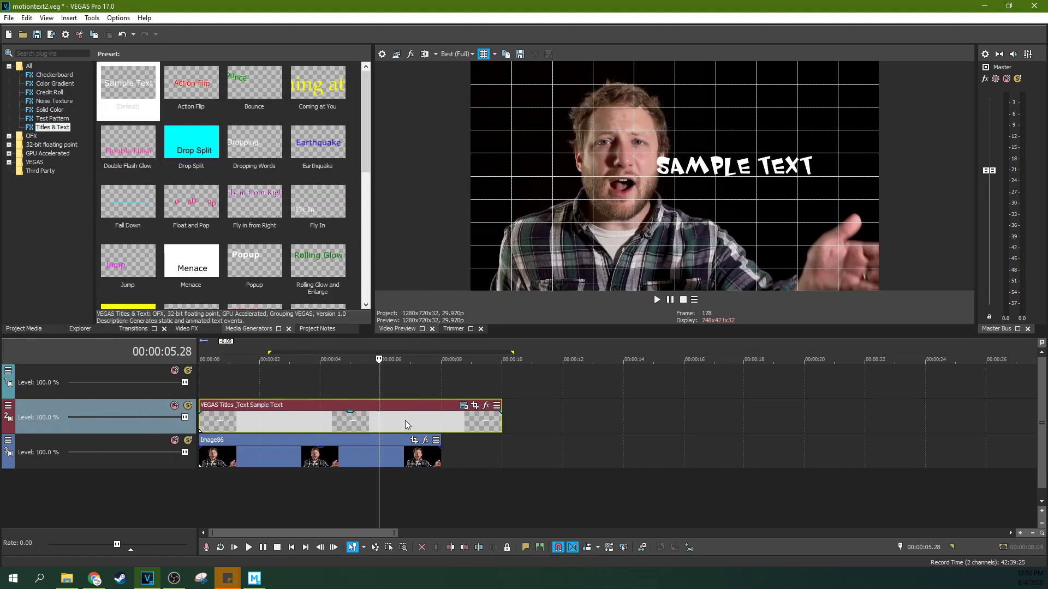
# - Duplicate the title event as a new copy and cut the first one down to 'TEXT'
pyautogui.moveTo(414, 424); pyautogui.dragTo(731, 415)
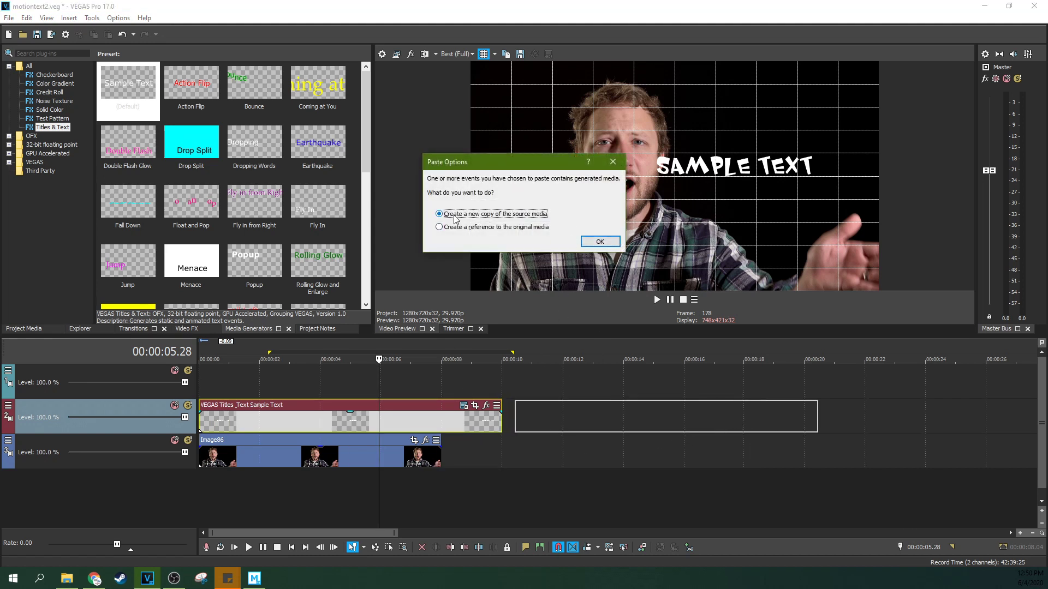
pyautogui.click(599, 241)
pyautogui.click(593, 453)
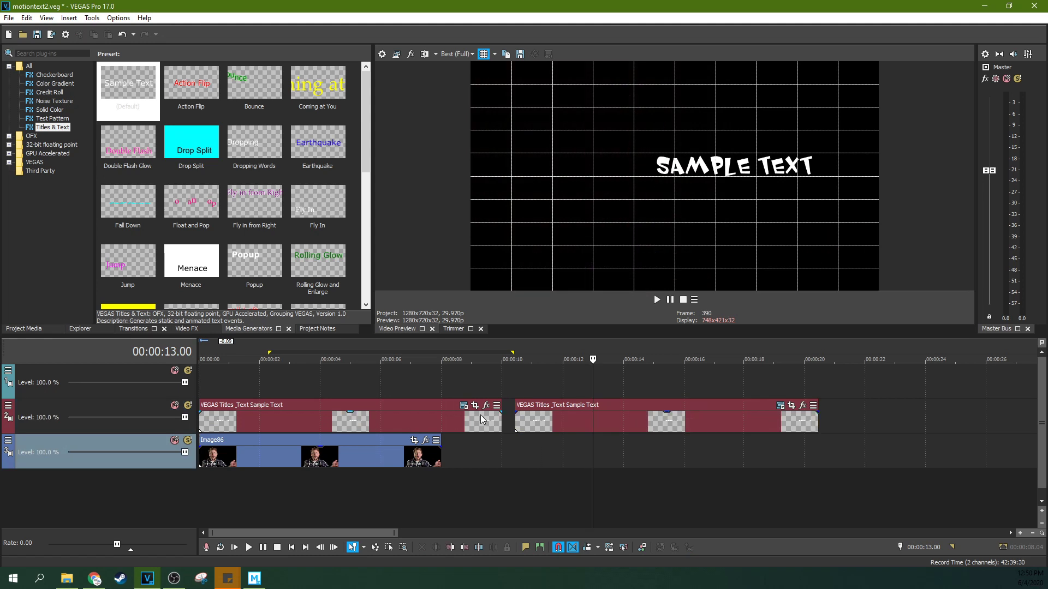
pyautogui.click(453, 417)
pyautogui.click(464, 407)
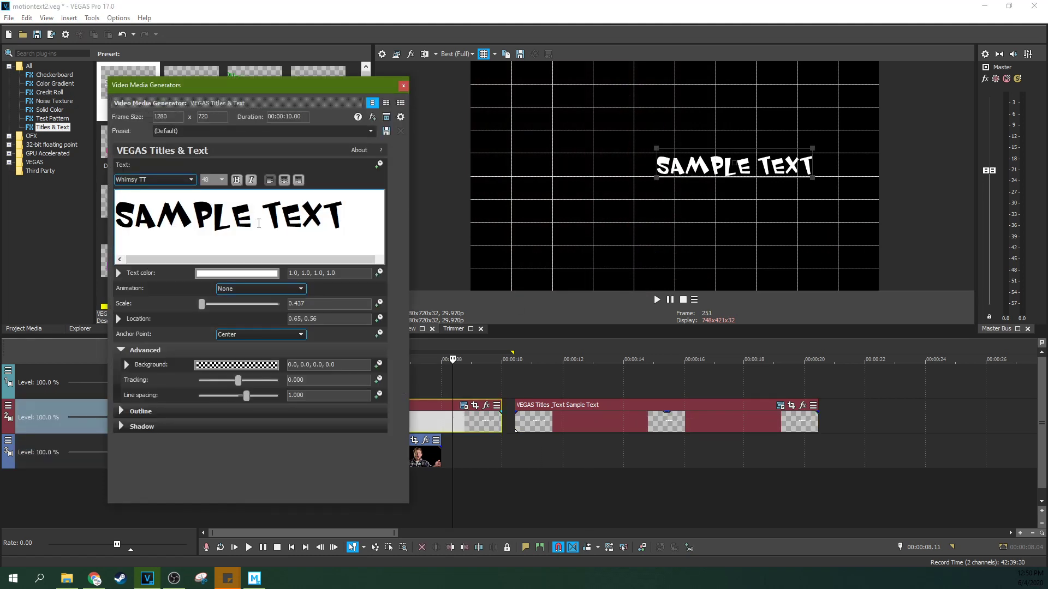
pyautogui.moveTo(263, 220); pyautogui.dragTo(140, 226)
pyautogui.press('BackSpace')
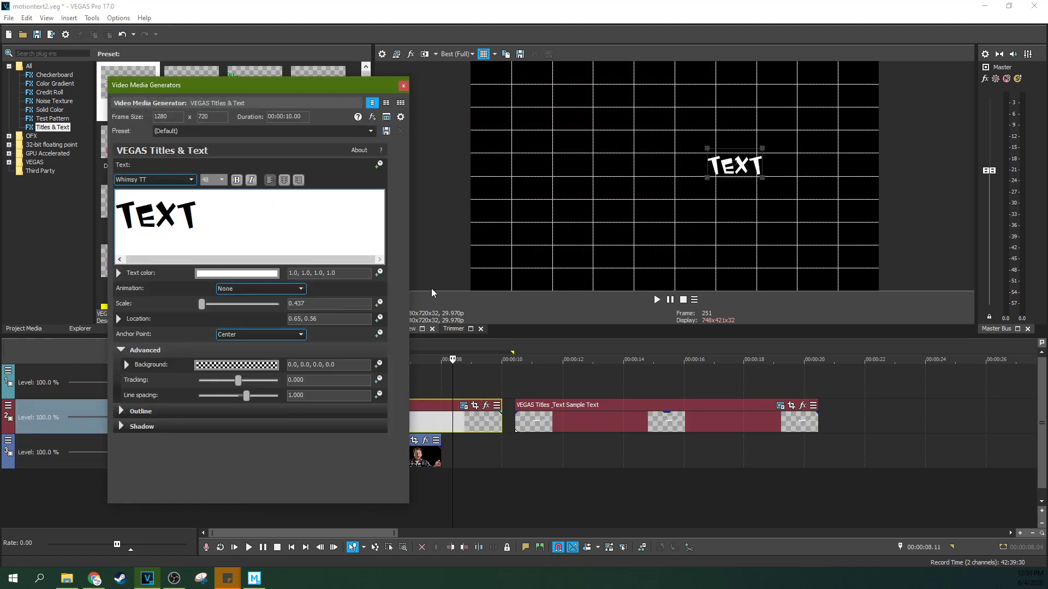
# - Edit the second title event to read only 'SAMPLE'
pyautogui.click(718, 420)
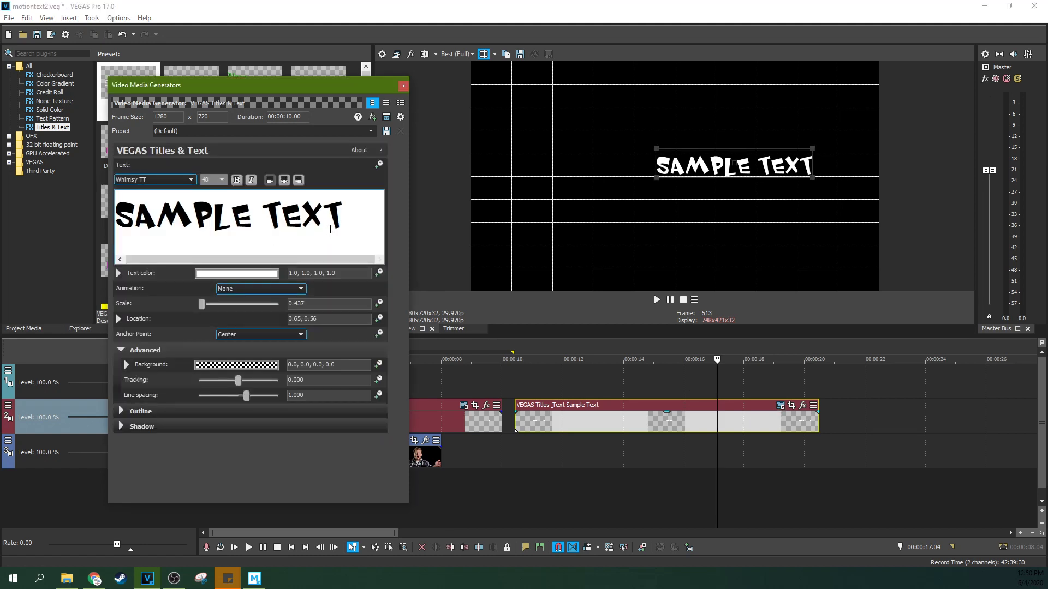
pyautogui.doubleClick(293, 214)
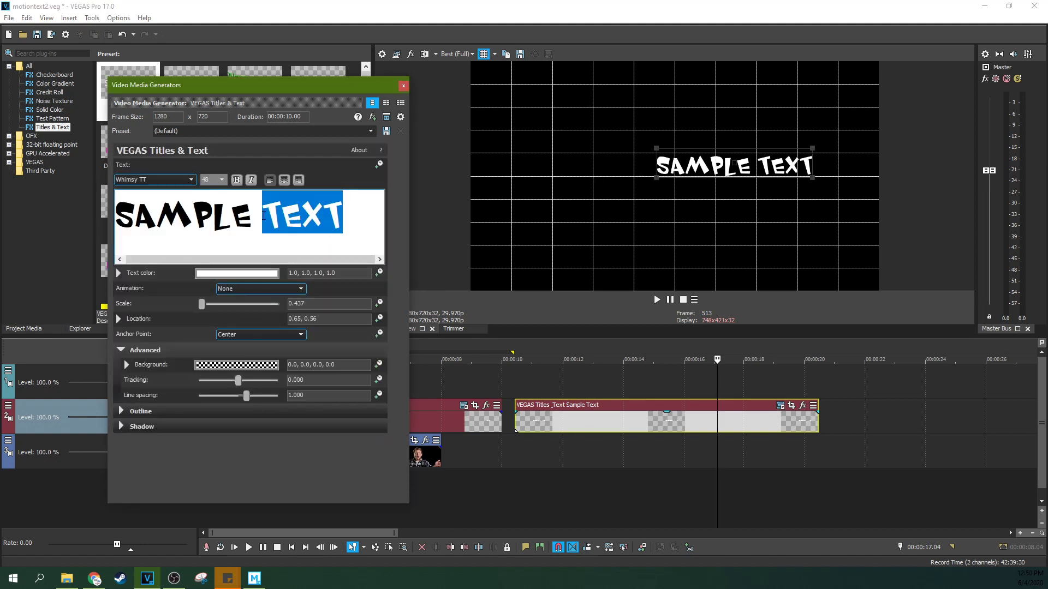
pyautogui.press('BackSpace')
pyautogui.press('BackSpace')
pyautogui.click(404, 86)
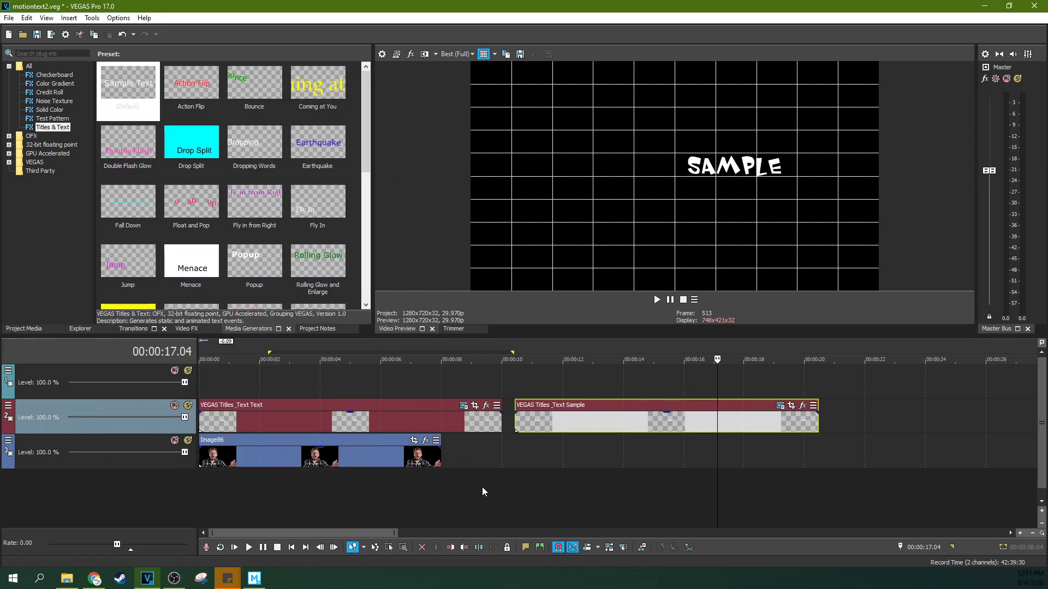
# - Move SAMPLE up and right and TEXT further right in the preview
pyautogui.moveTo(128, 87); pyautogui.dragTo(230, 395)
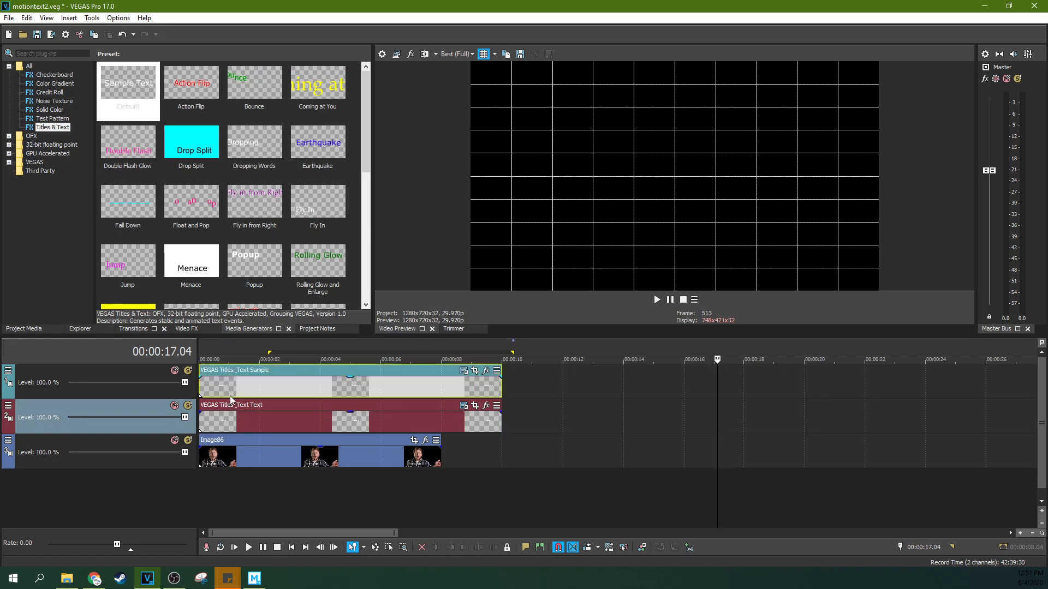
pyautogui.click(283, 398)
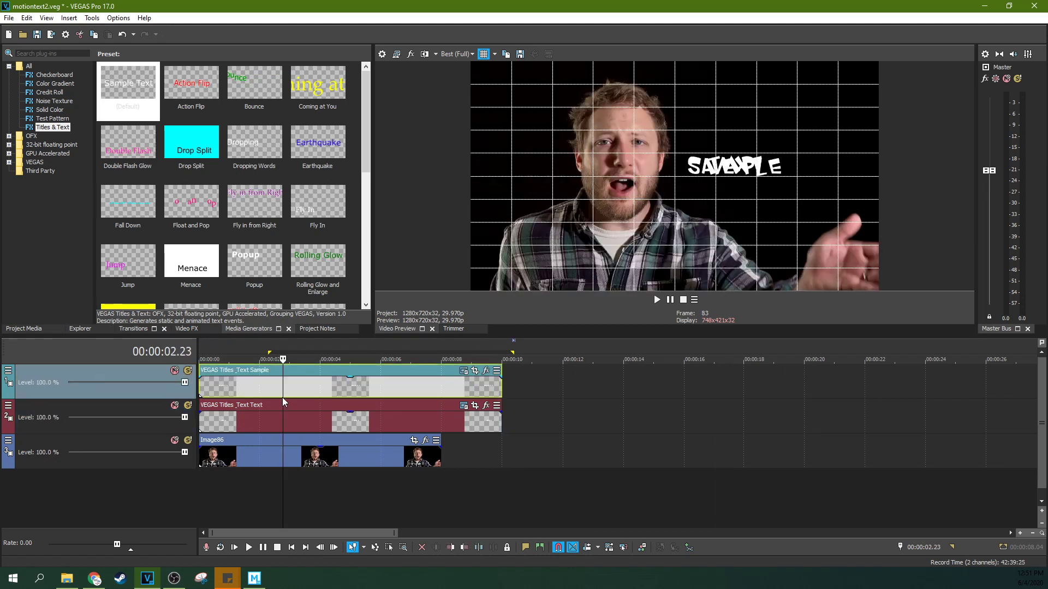
pyautogui.click(465, 372)
pyautogui.moveTo(728, 171); pyautogui.dragTo(748, 139)
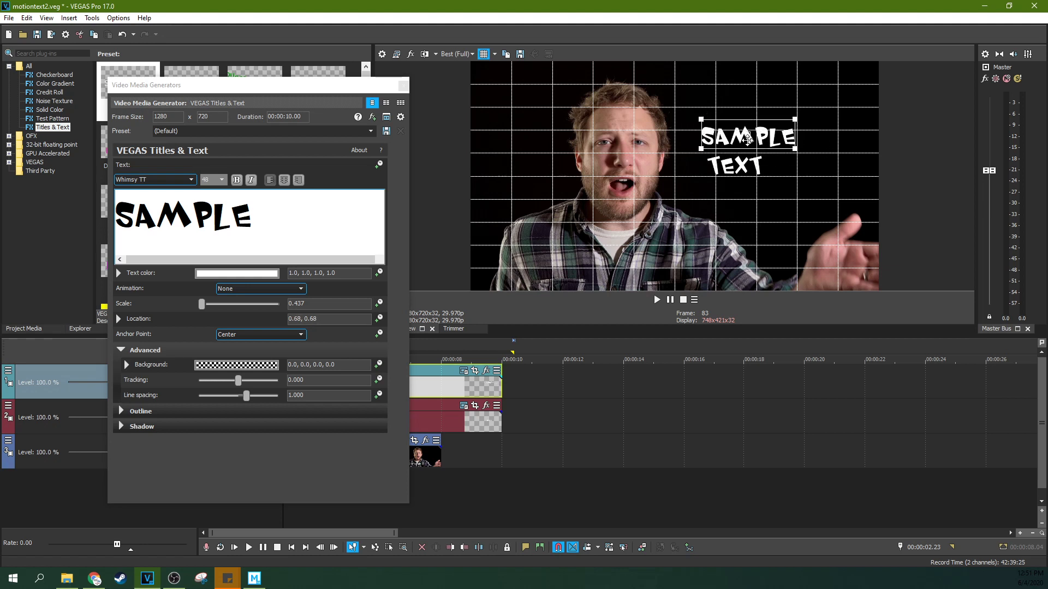
pyautogui.click(465, 407)
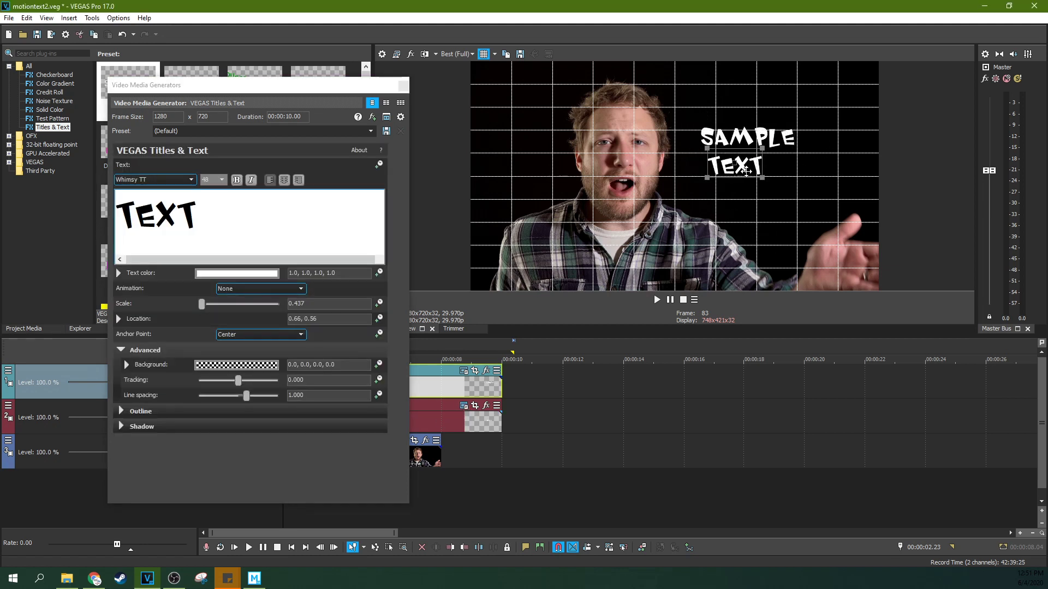
pyautogui.moveTo(734, 183); pyautogui.dragTo(776, 187)
pyautogui.click(404, 86)
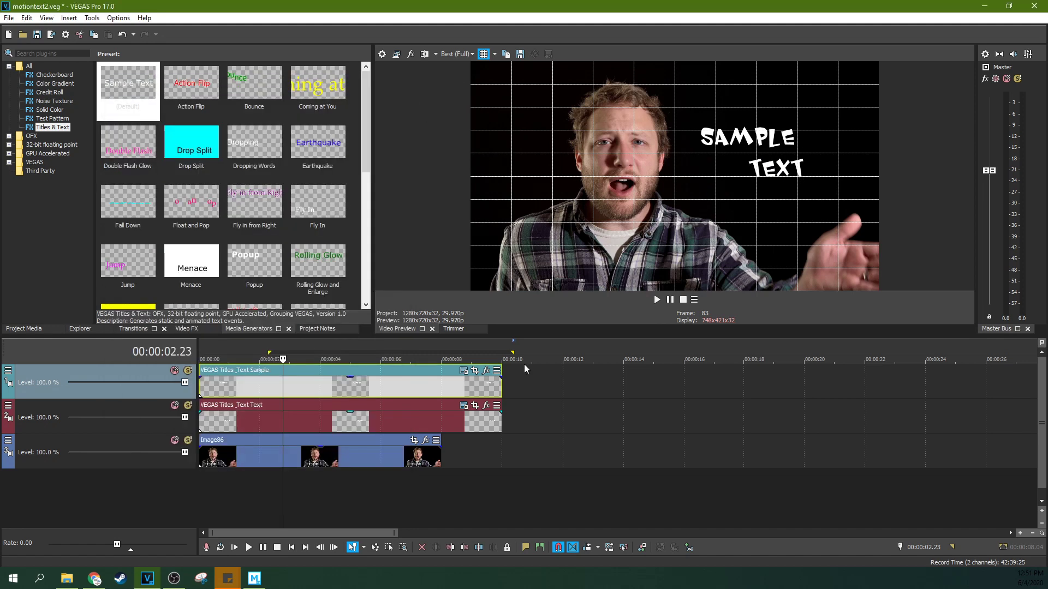
# - Bring SAMPLE level with TEXT and set TEXT beside it at 0.84, 0.55
pyautogui.click(464, 371)
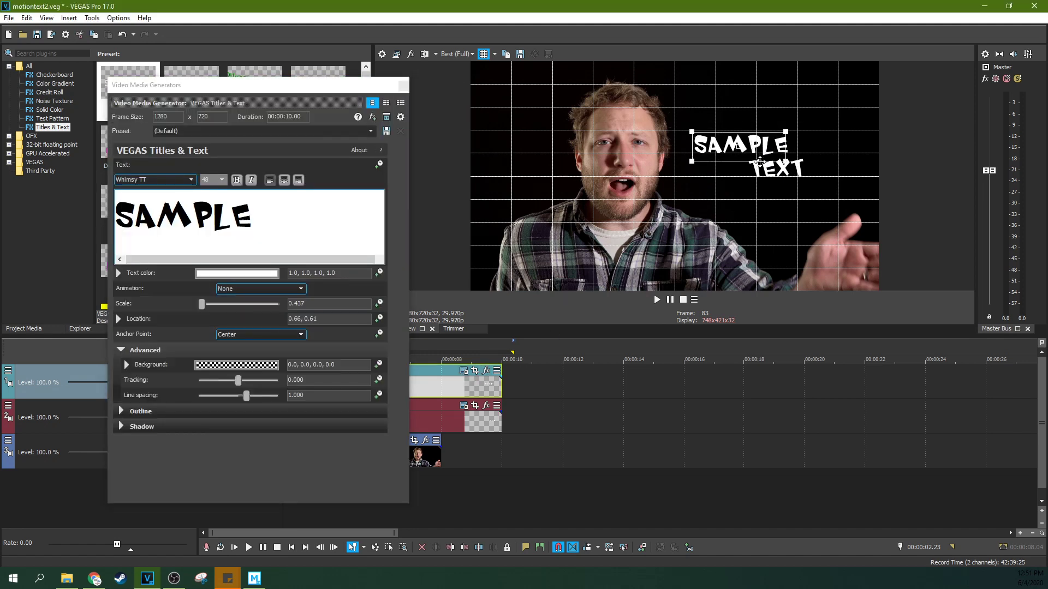
pyautogui.moveTo(747, 138); pyautogui.dragTo(745, 166)
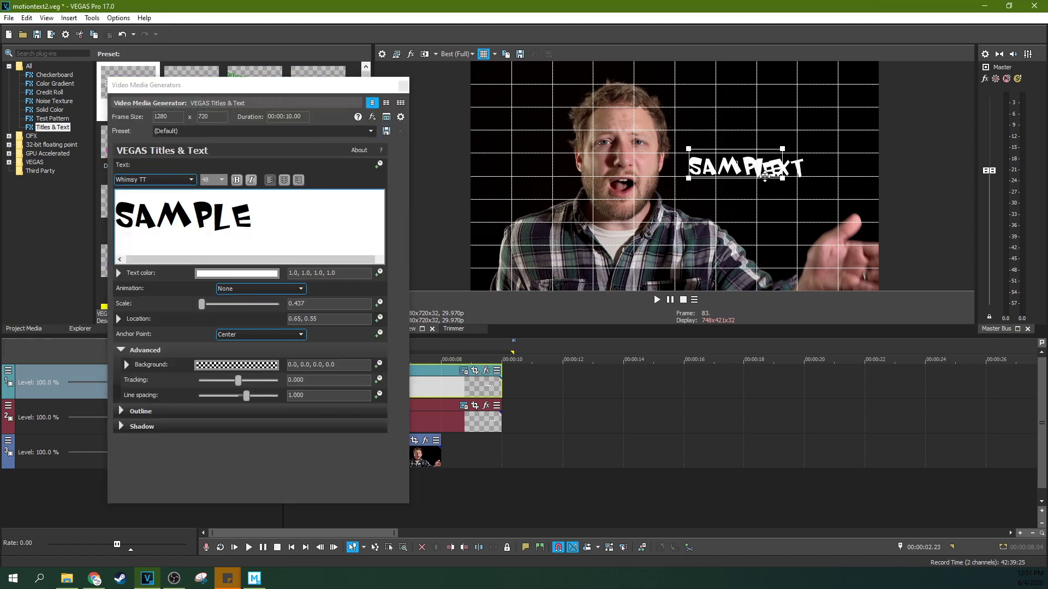
pyautogui.click(462, 416)
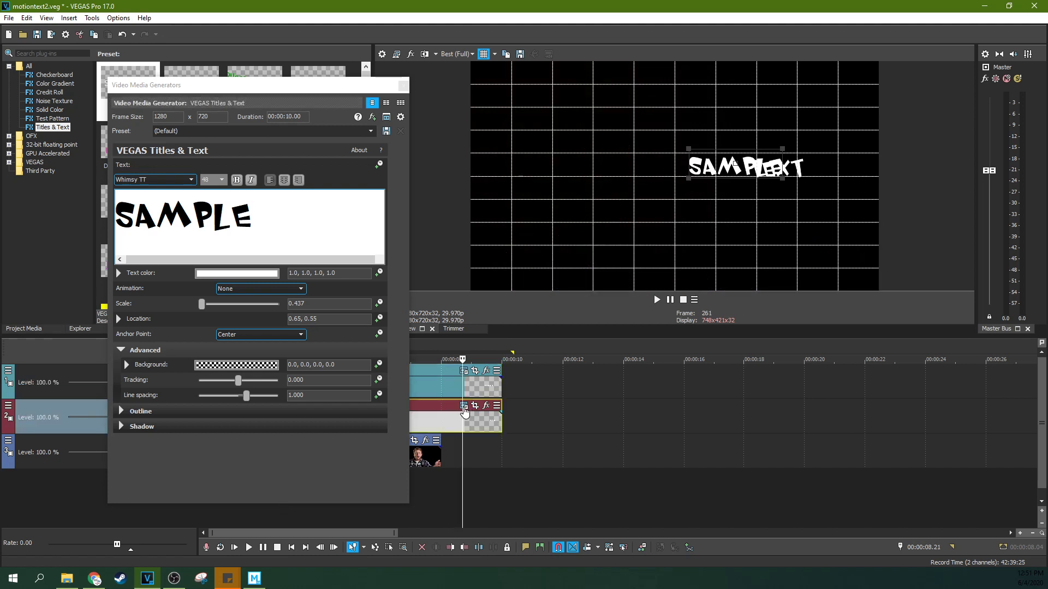
pyautogui.click(464, 407)
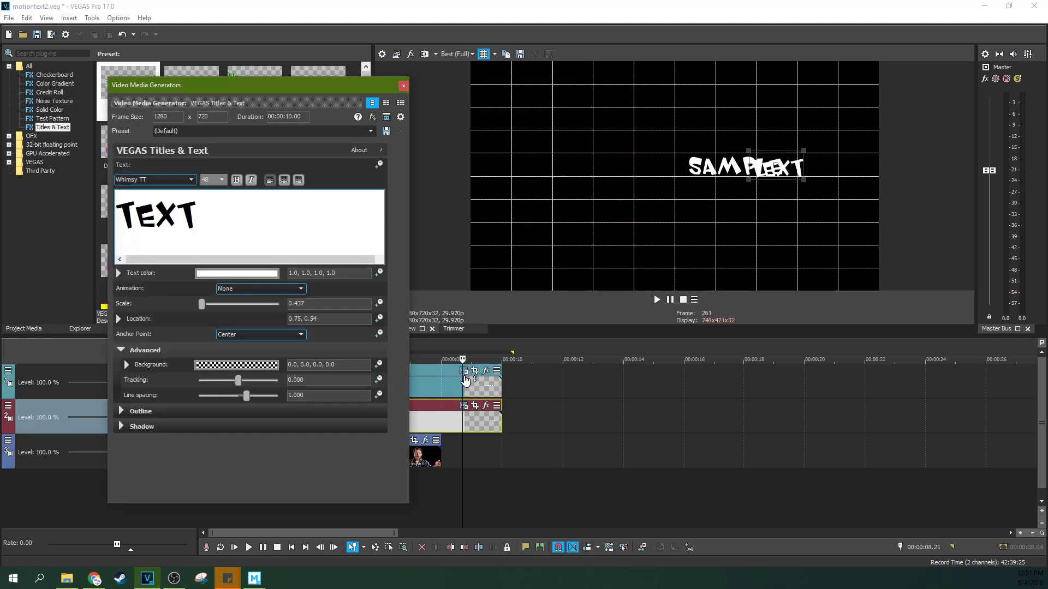
pyautogui.moveTo(792, 167); pyautogui.dragTo(832, 169)
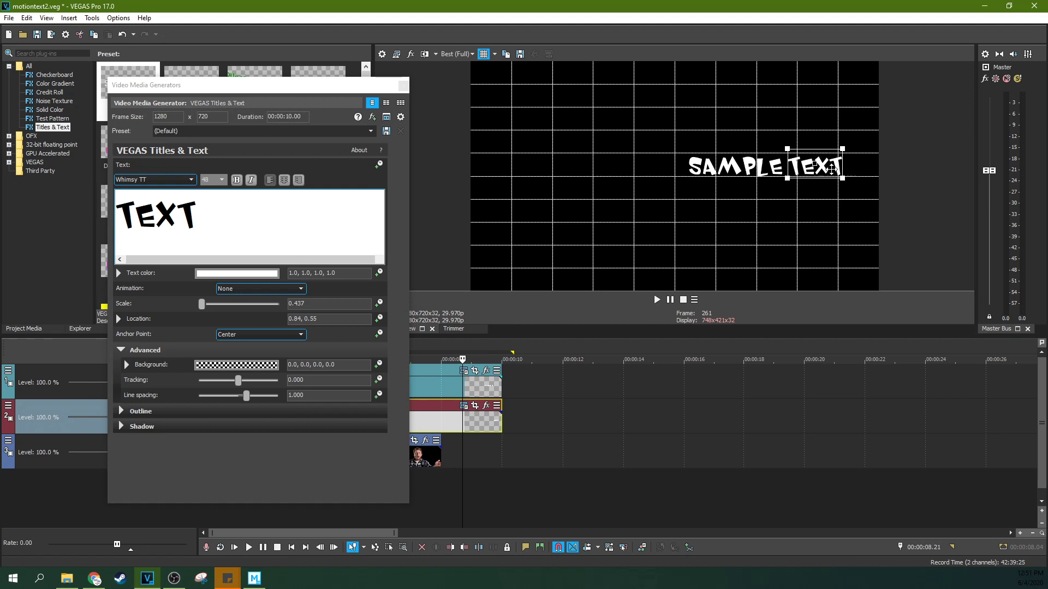
# - Hide the preview grid, play back the result, and open SAMPLE's title settings
pyautogui.click(483, 53)
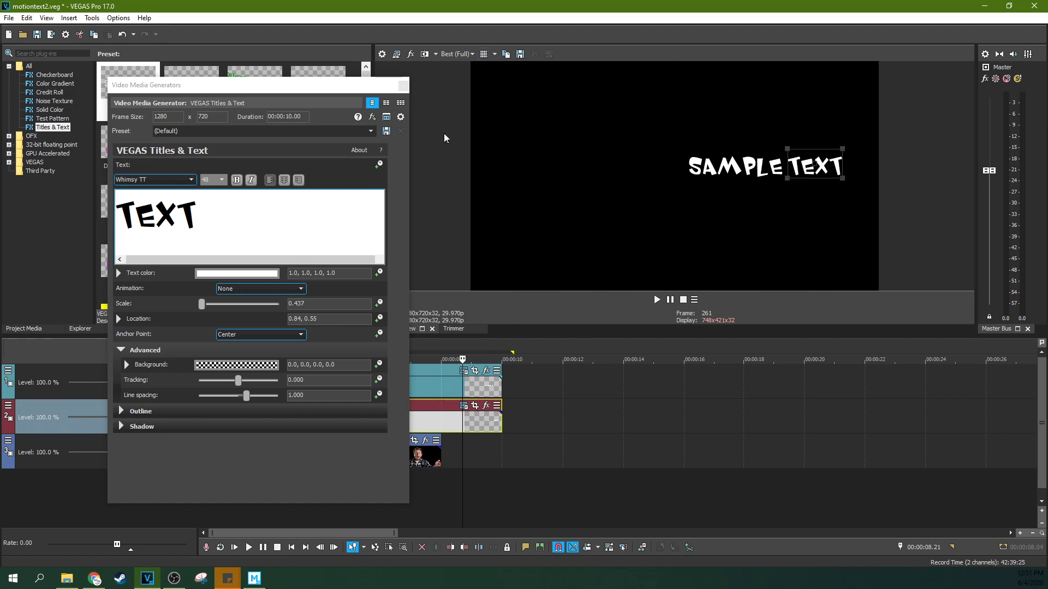
pyautogui.click(403, 85)
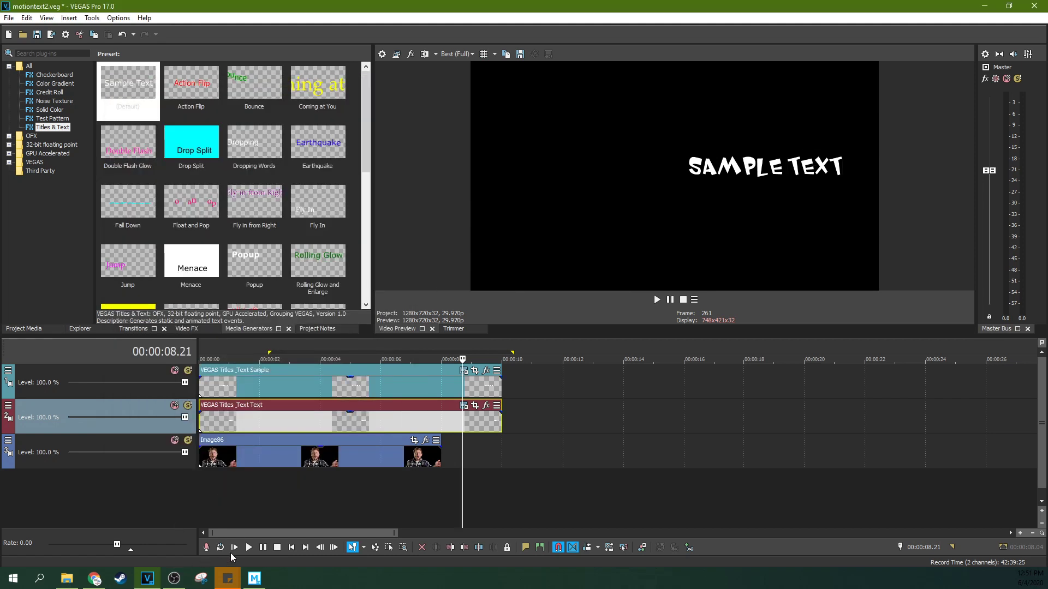
pyautogui.click(235, 547)
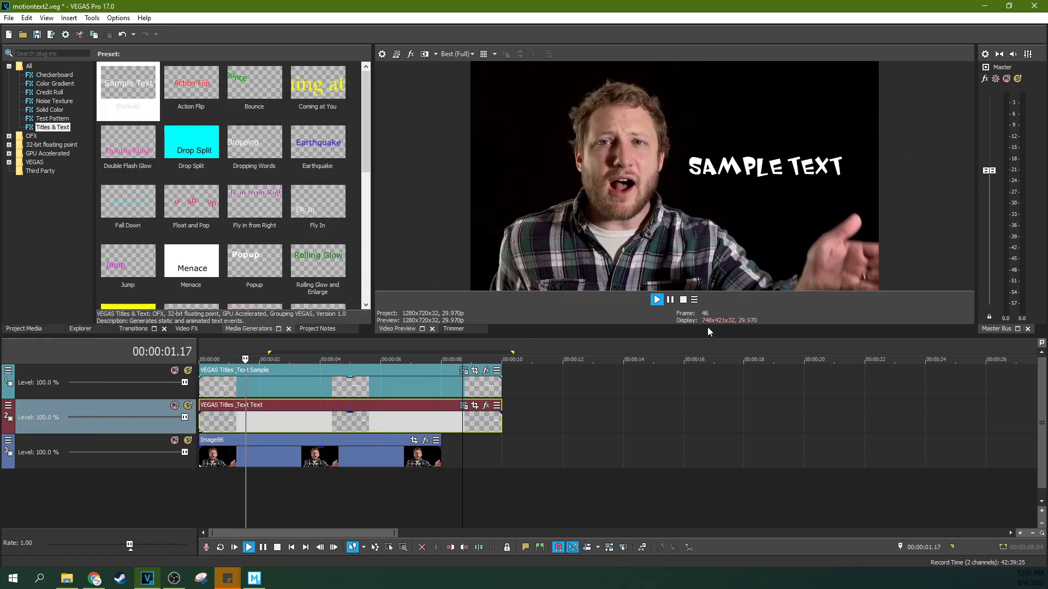
pyautogui.click(670, 300)
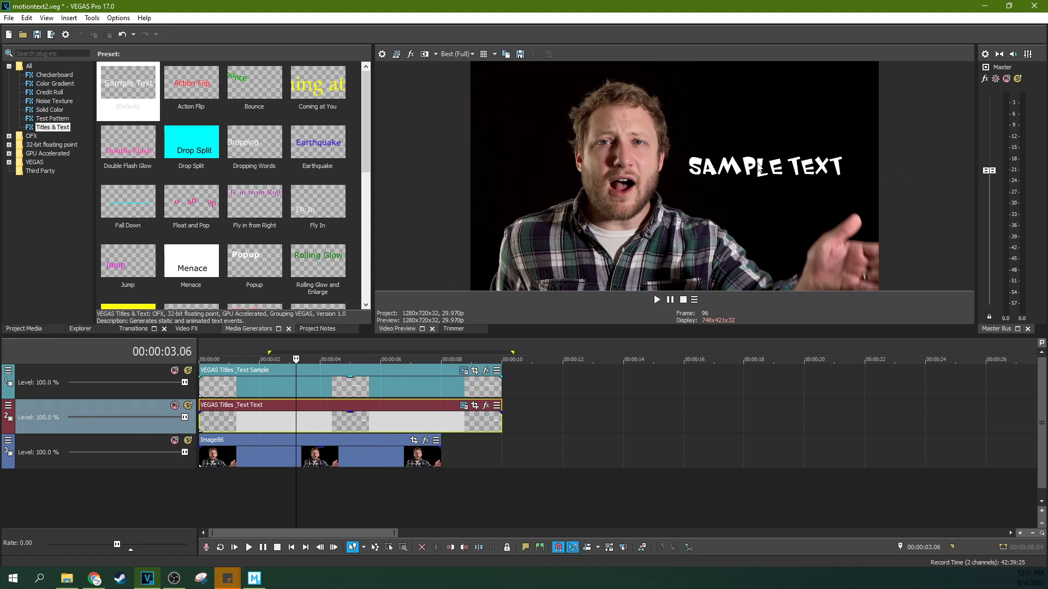
pyautogui.click(467, 372)
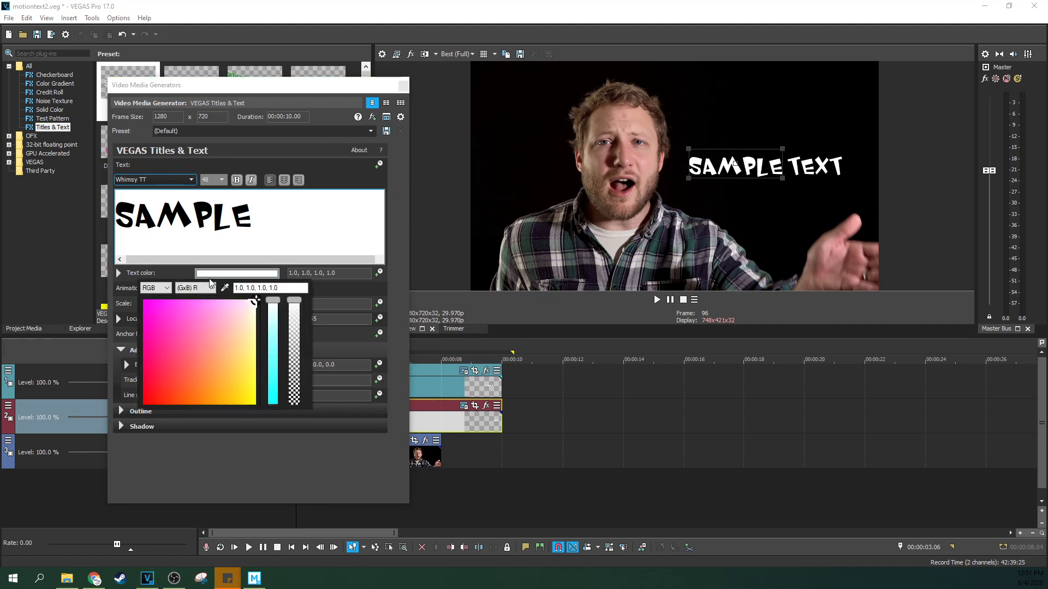
# - Enable text colour keyframing and make SAMPLE red at about 2 seconds
pyautogui.click(211, 274)
pyautogui.click(355, 287)
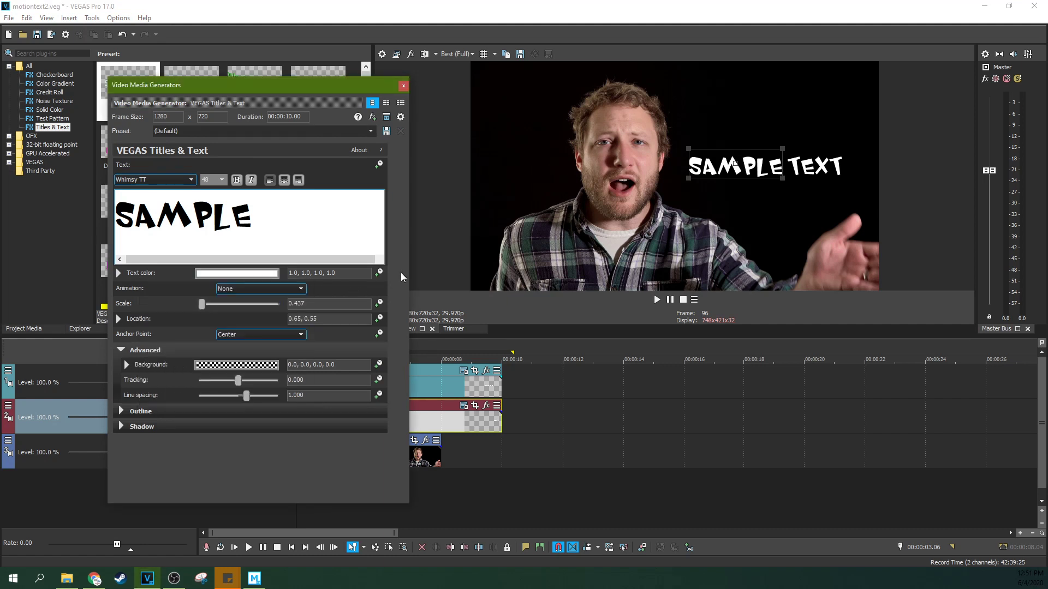
pyautogui.click(381, 273)
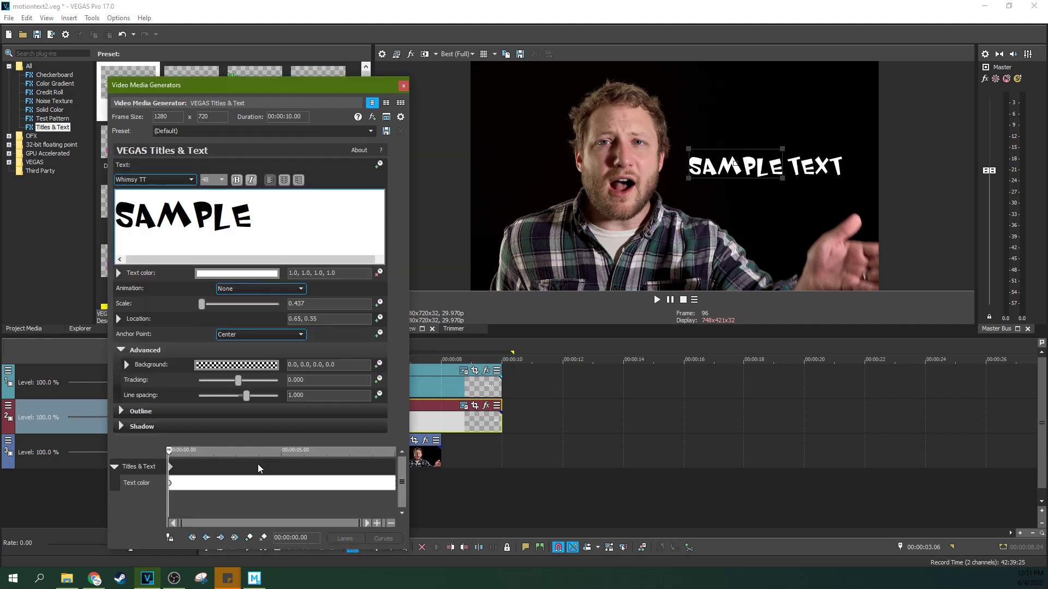
pyautogui.click(221, 470)
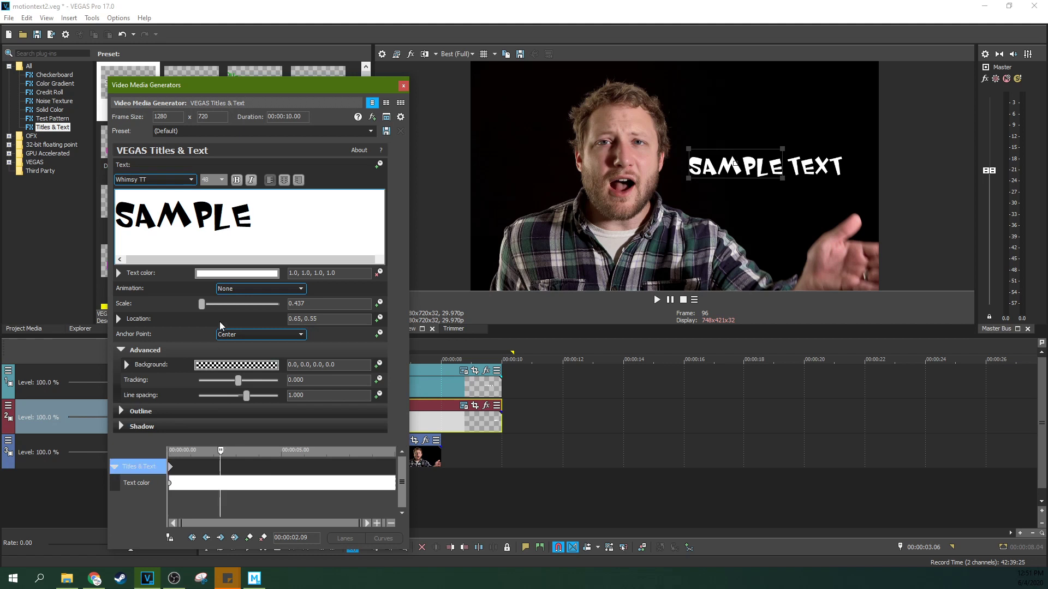
pyautogui.click(228, 273)
pyautogui.moveTo(221, 306)
pyautogui.mouseDown()
pyautogui.moveTo(170, 387)
pyautogui.moveTo(143, 403)
pyautogui.mouseUp()
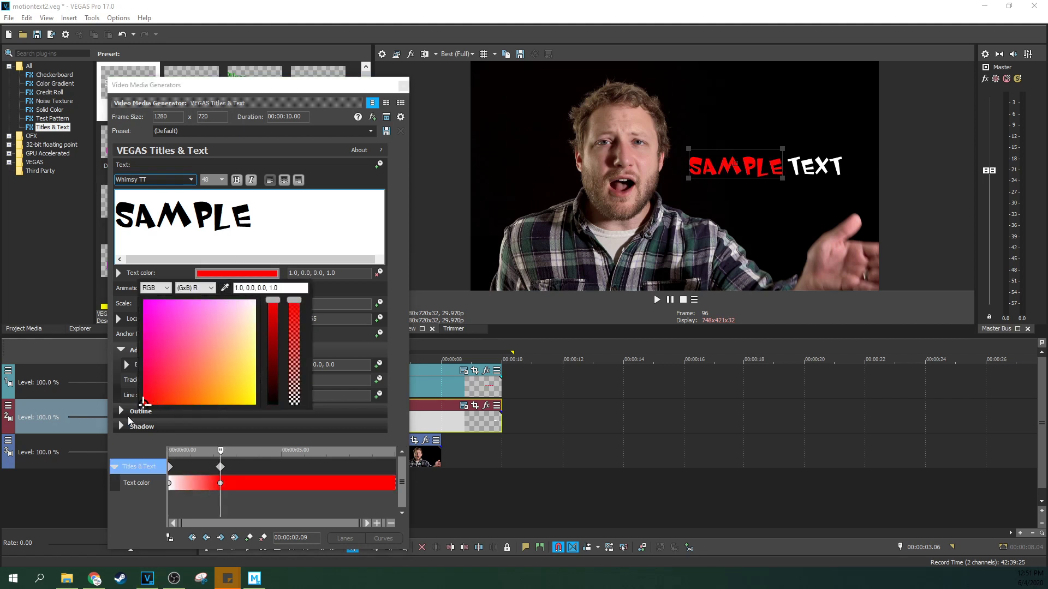
pyautogui.click(201, 465)
# - Add white colour keyframes at 00:00:00.00 and 00:00:01.14
pyautogui.click(169, 471)
pyautogui.rightClick(170, 473)
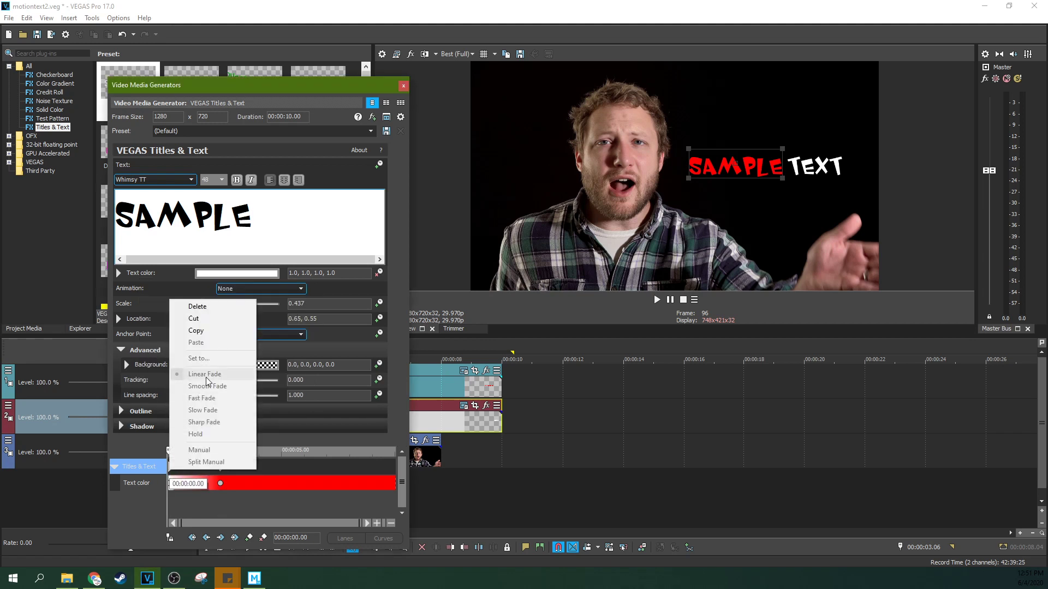
pyautogui.click(196, 334)
pyautogui.click(202, 483)
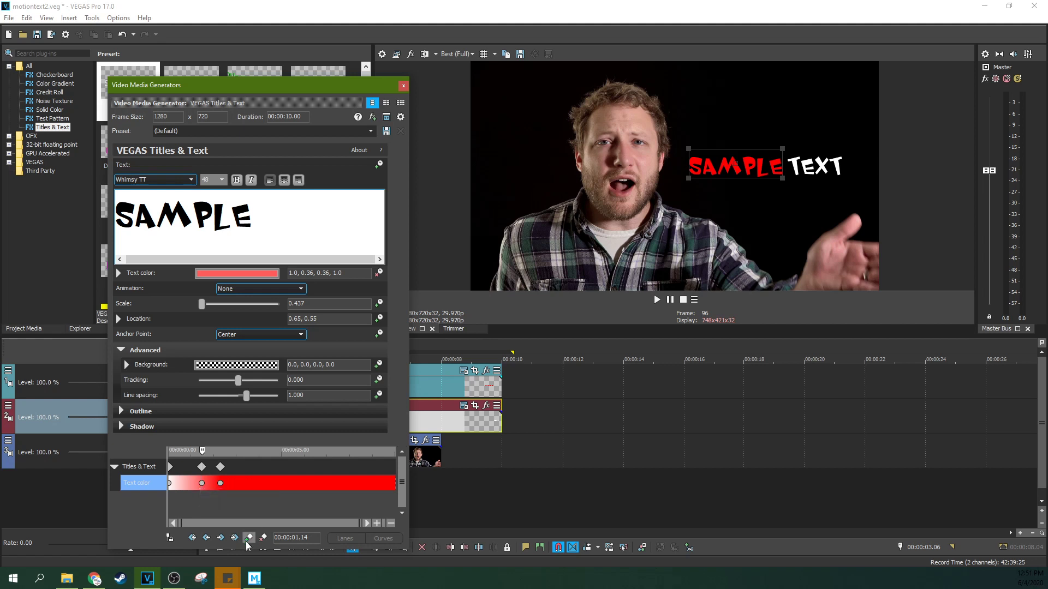
pyautogui.click(202, 470)
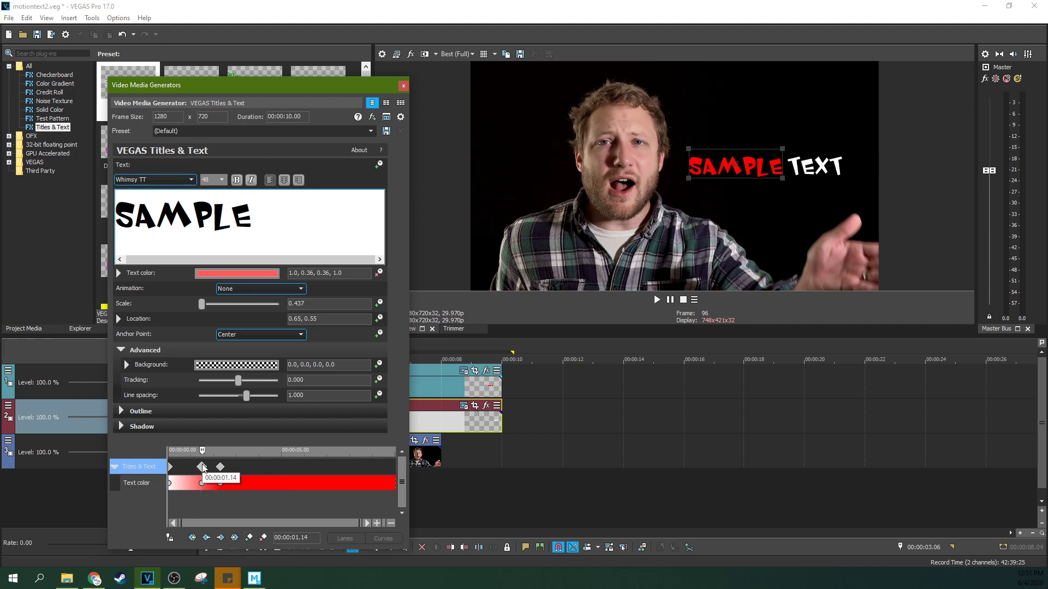
pyautogui.rightClick(202, 468)
pyautogui.click(222, 337)
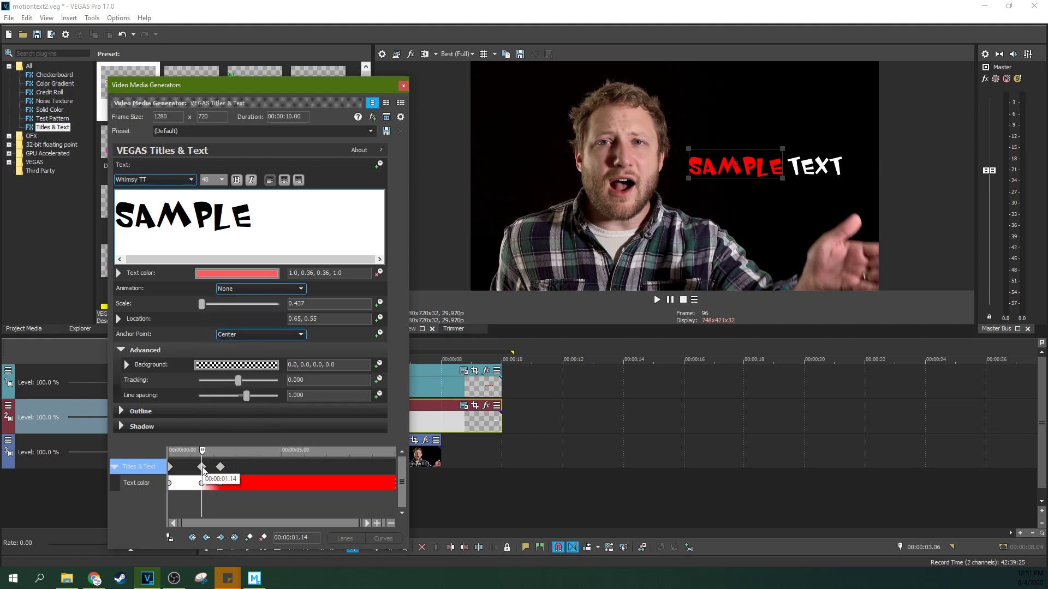
# - Shift the second white keyframe to 00:00:01.23, then close the settings and play back
pyautogui.moveTo(202, 467); pyautogui.dragTo(215, 469)
pyautogui.click(216, 469)
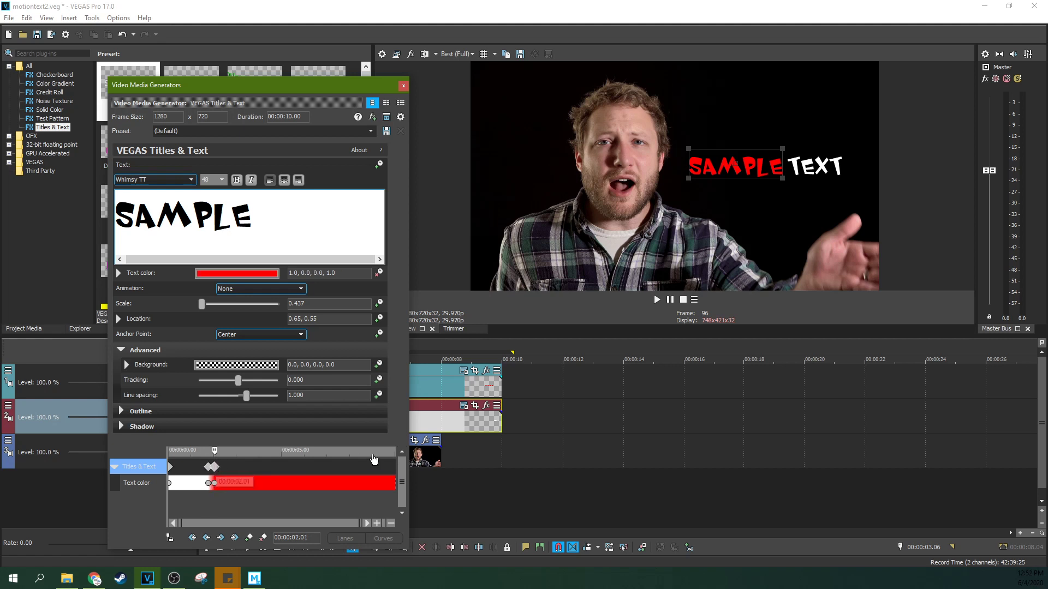
pyautogui.click(404, 86)
pyautogui.click(235, 548)
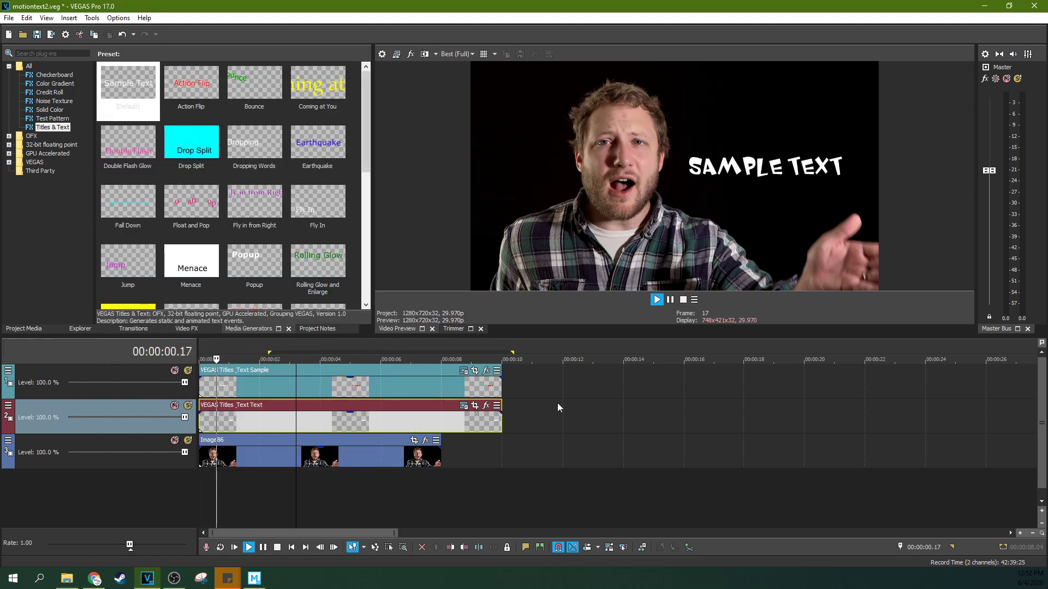
# - Pause playback and lengthen the Image86 clip to match the title events, adjusting TEXT's end
pyautogui.click(670, 300)
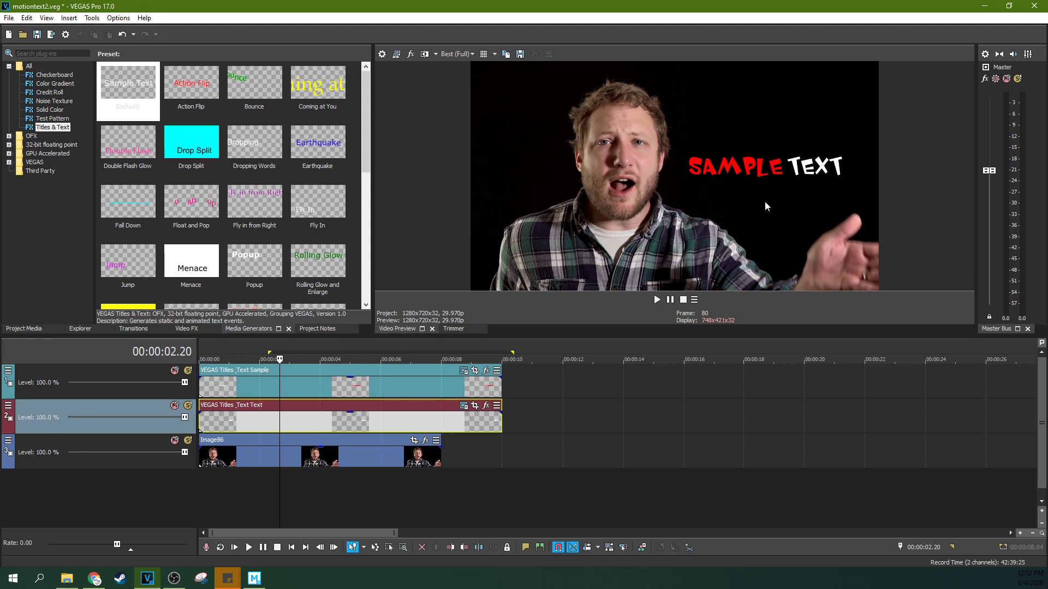
pyautogui.click(325, 394)
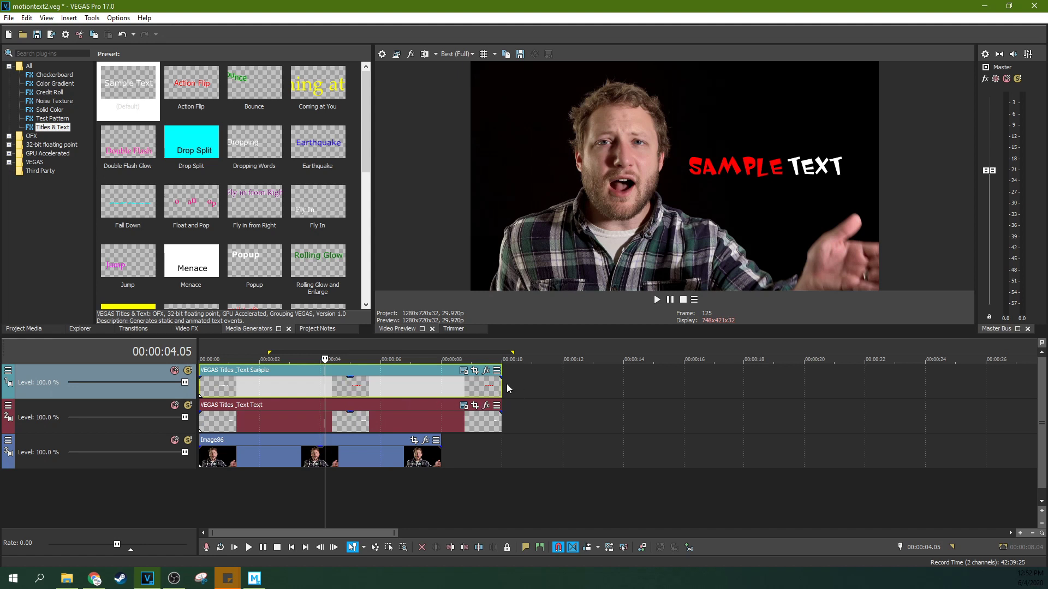
pyautogui.moveTo(441, 451); pyautogui.dragTo(501, 451)
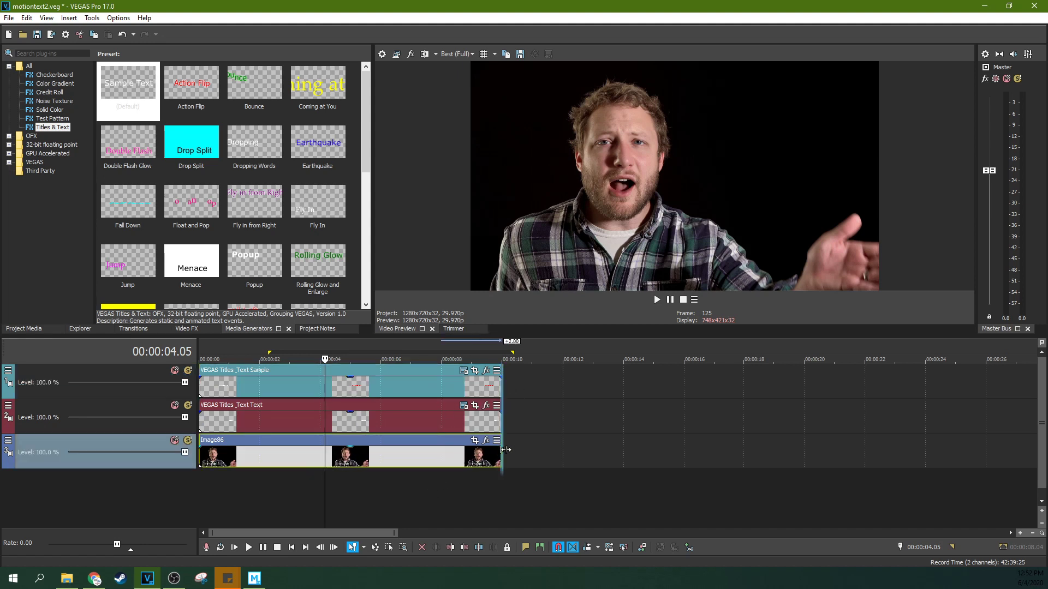
pyautogui.click(452, 417)
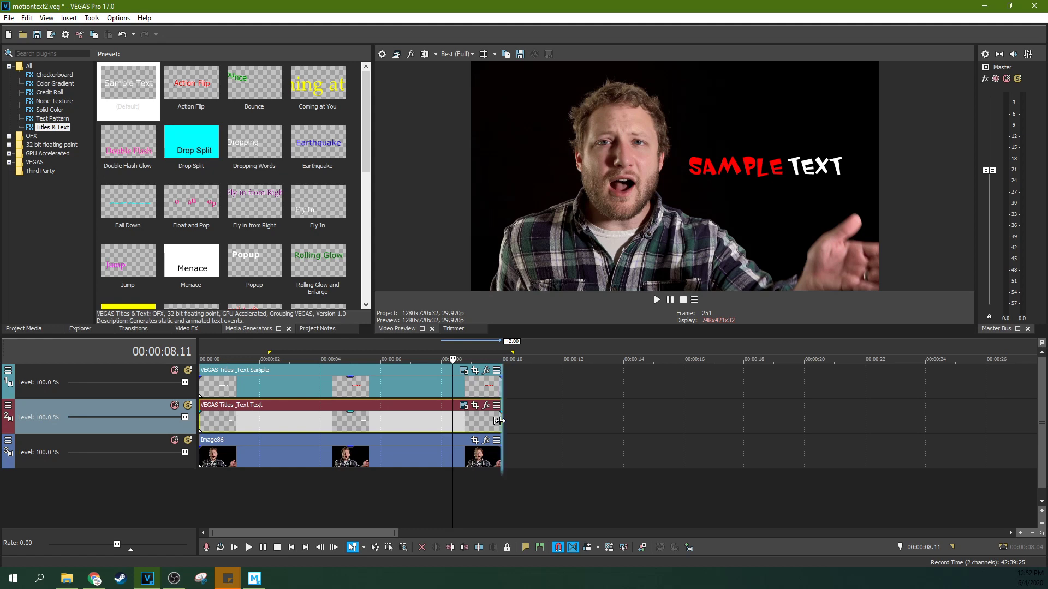
pyautogui.moveTo(499, 420)
pyautogui.mouseDown()
pyautogui.moveTo(408, 420)
pyautogui.moveTo(489, 422)
pyautogui.mouseUp()
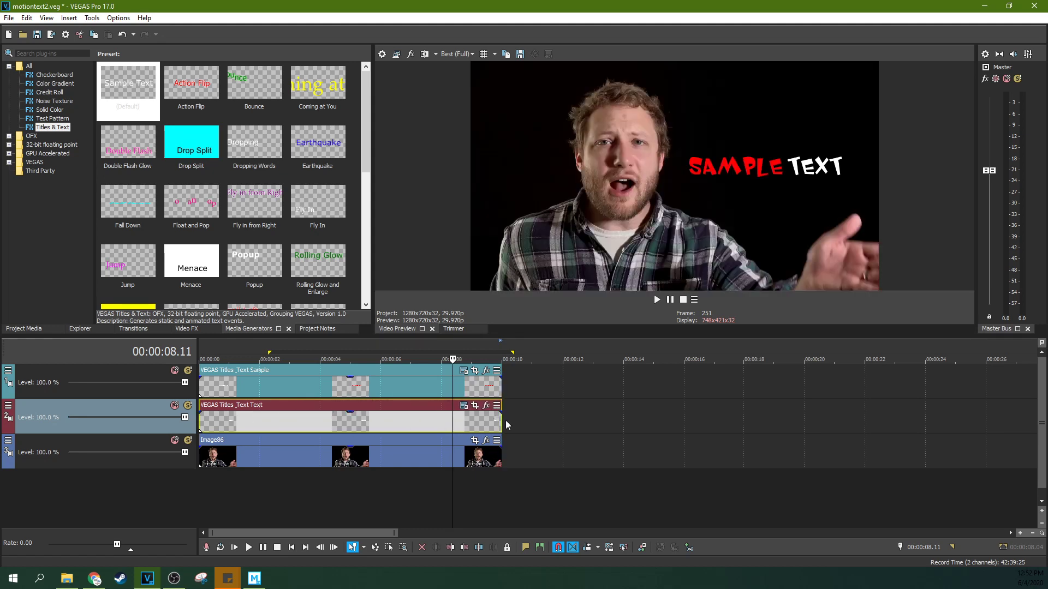
pyautogui.click(464, 371)
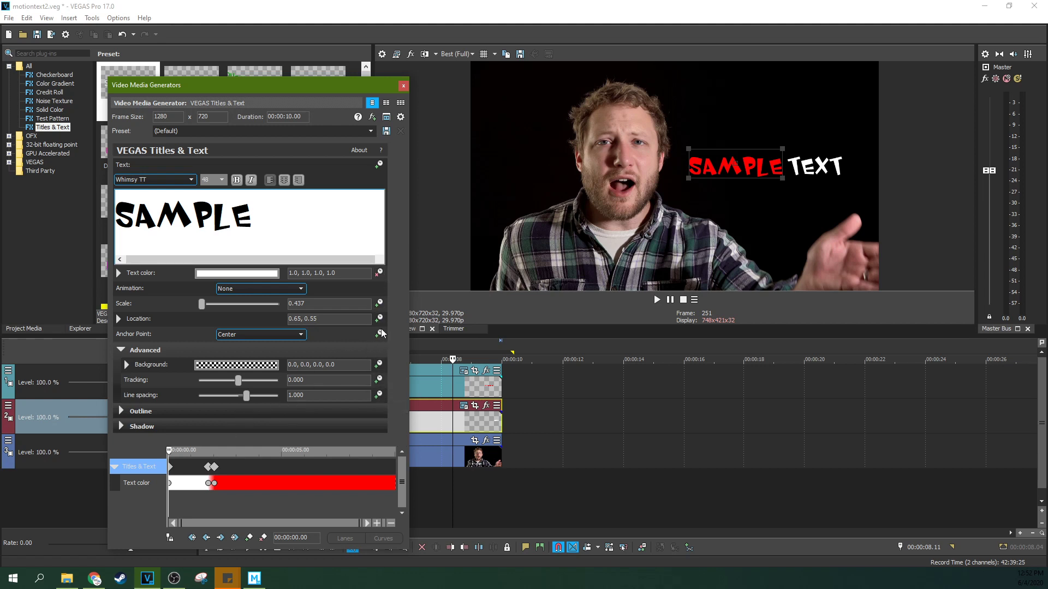
pyautogui.click(403, 86)
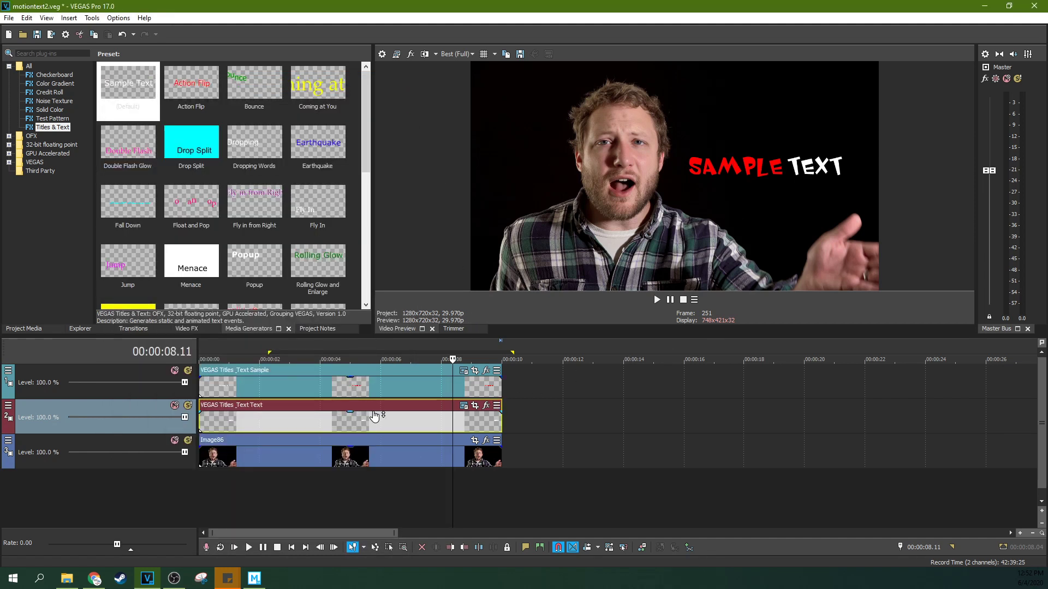
pyautogui.click(406, 420)
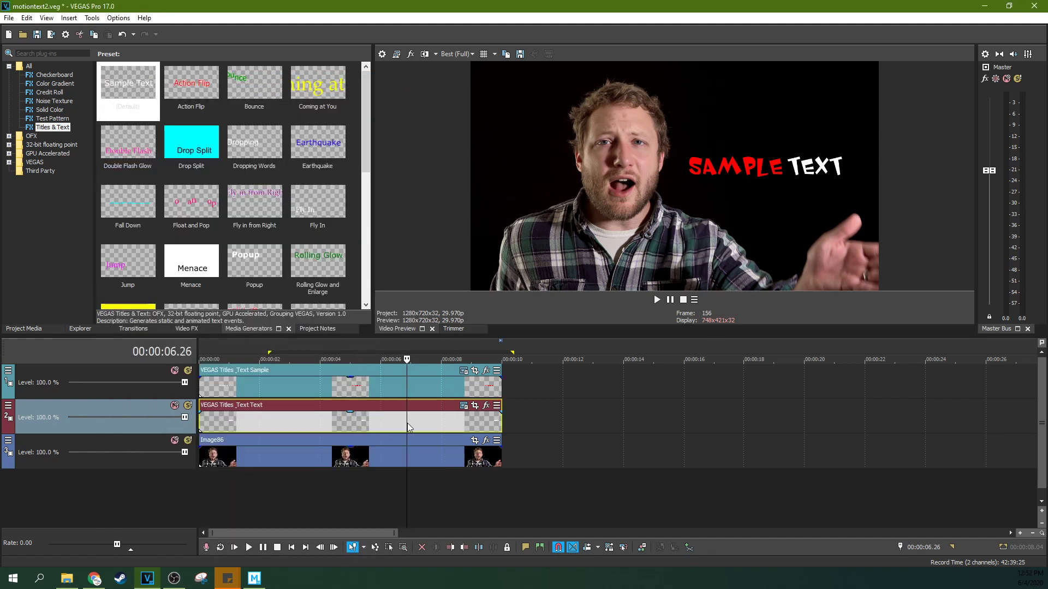
pyautogui.click(464, 406)
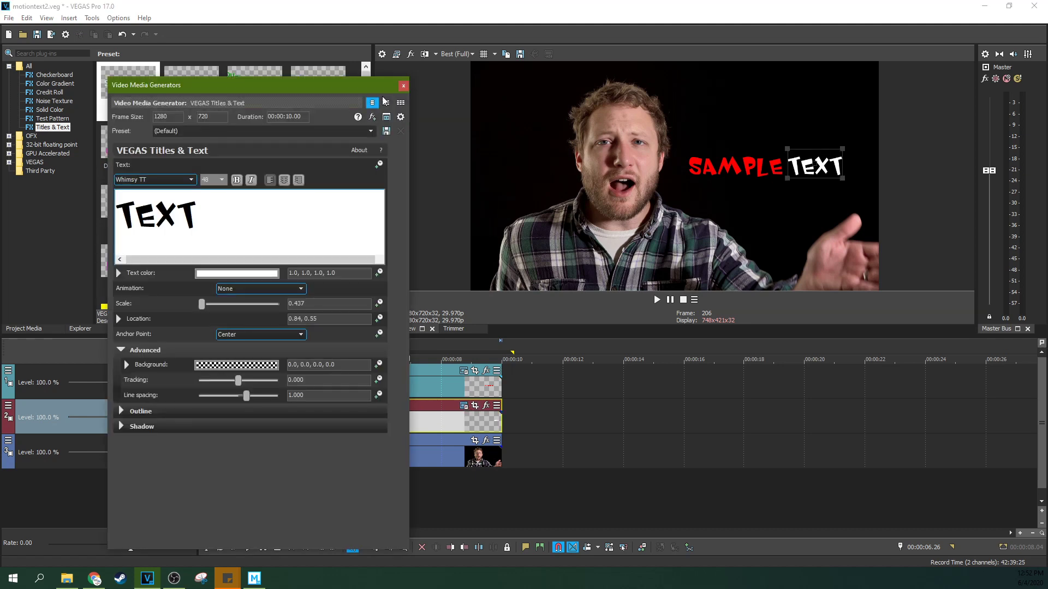
pyautogui.click(403, 86)
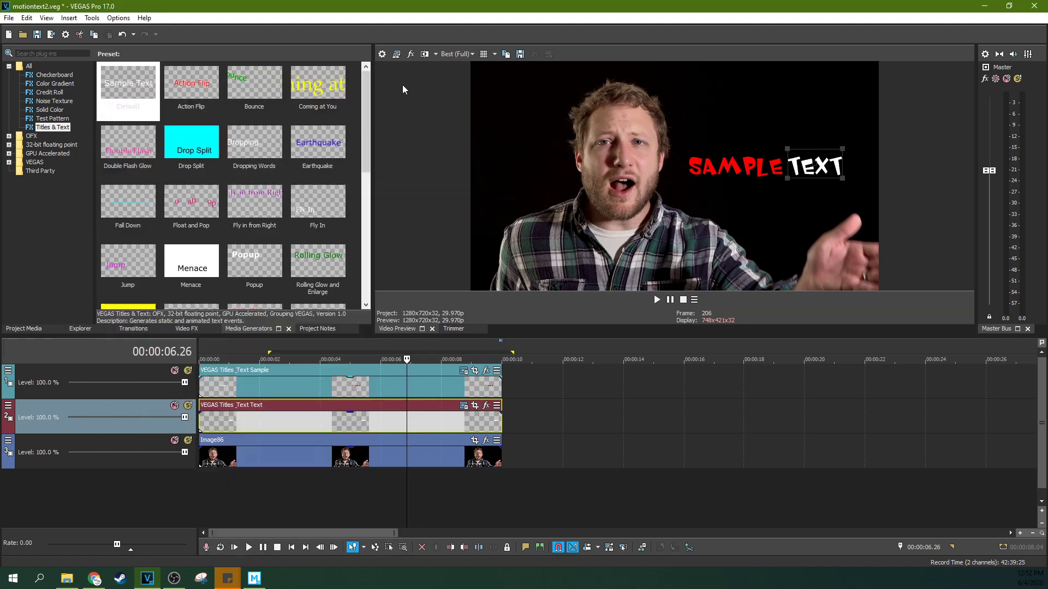
pyautogui.click(478, 408)
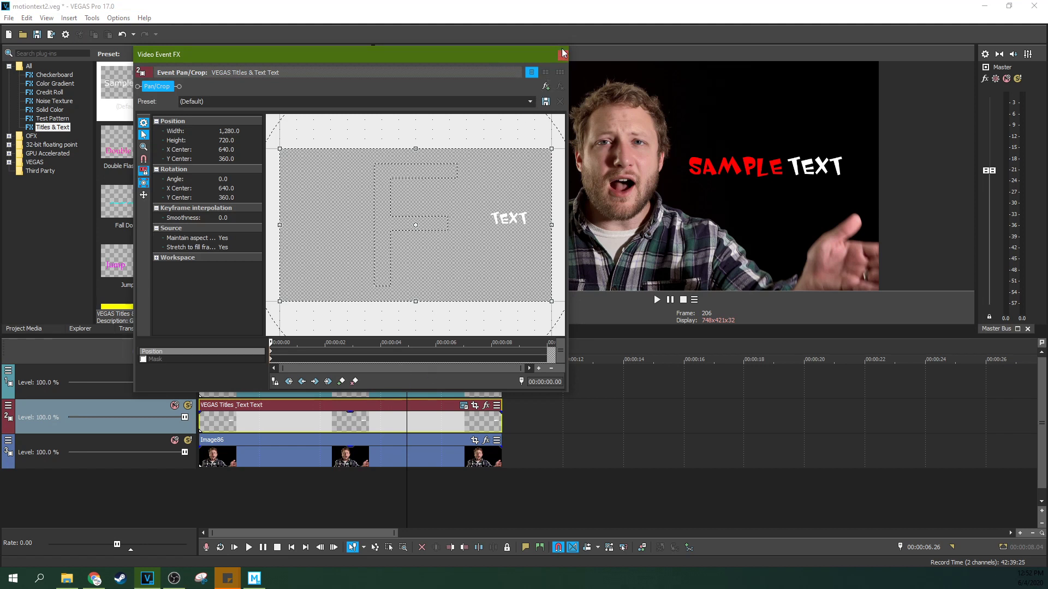
pyautogui.click(563, 55)
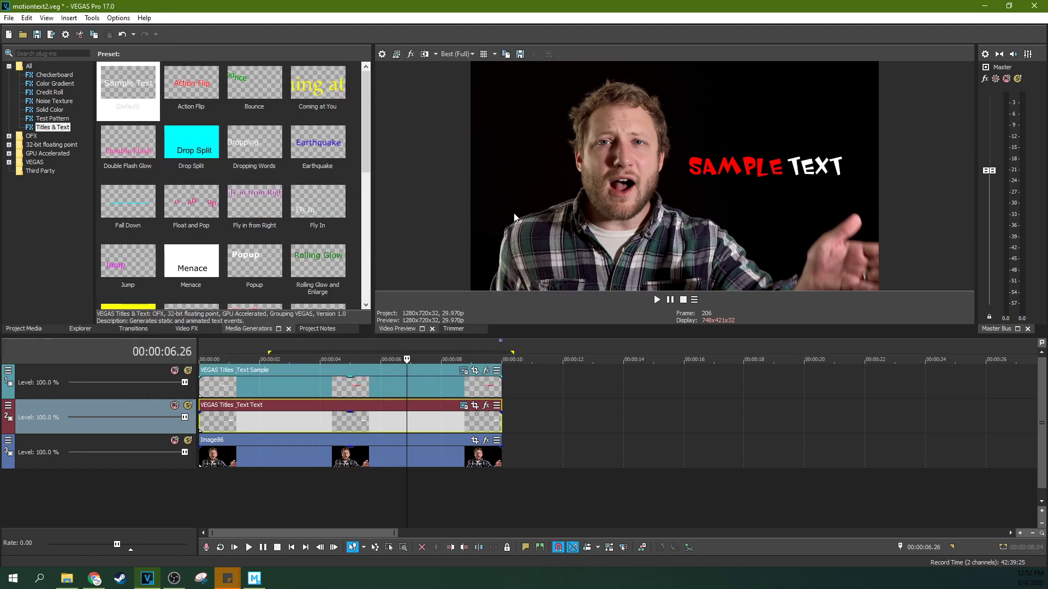
# - Crop Image86's end keyframe to width 3701.3 for a slow push-in, then play back
pyautogui.click(474, 440)
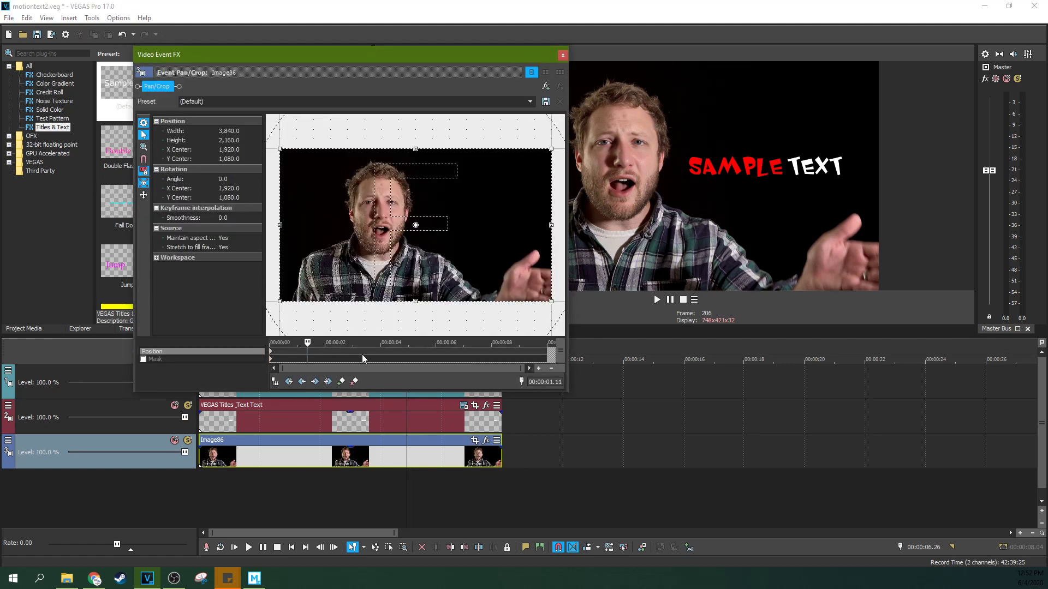
pyautogui.moveTo(537, 349); pyautogui.dragTo(548, 342)
pyautogui.moveTo(281, 302); pyautogui.dragTo(285, 300)
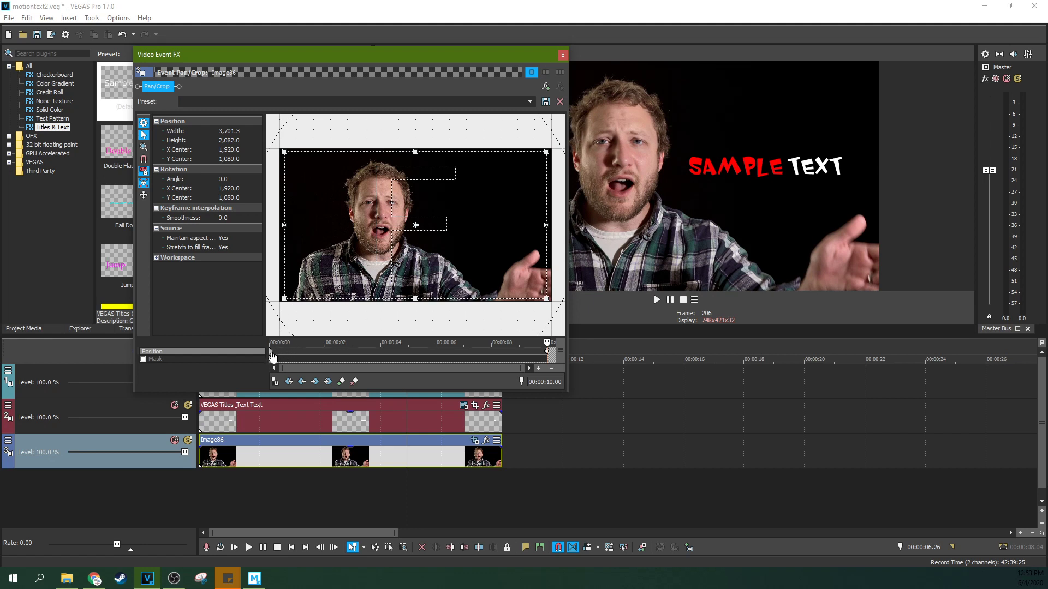
pyautogui.click(273, 356)
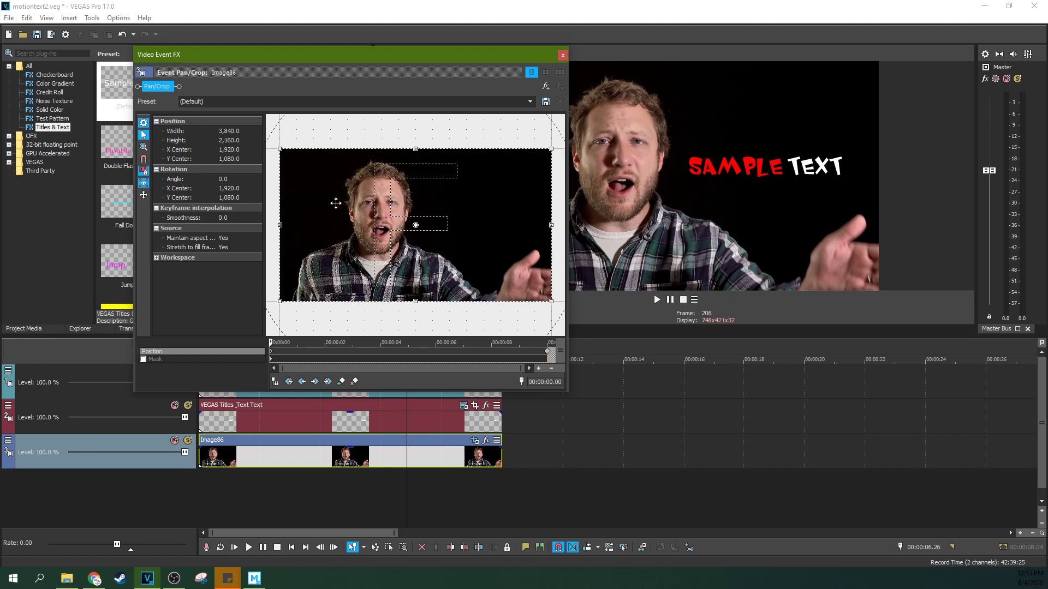
pyautogui.click(549, 357)
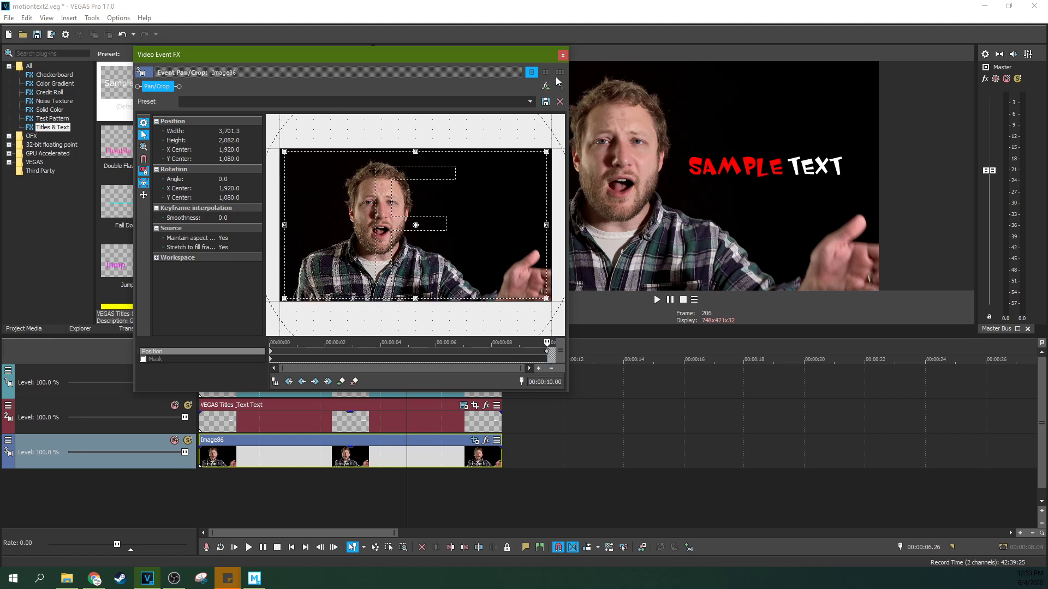
pyautogui.click(562, 55)
pyautogui.click(235, 547)
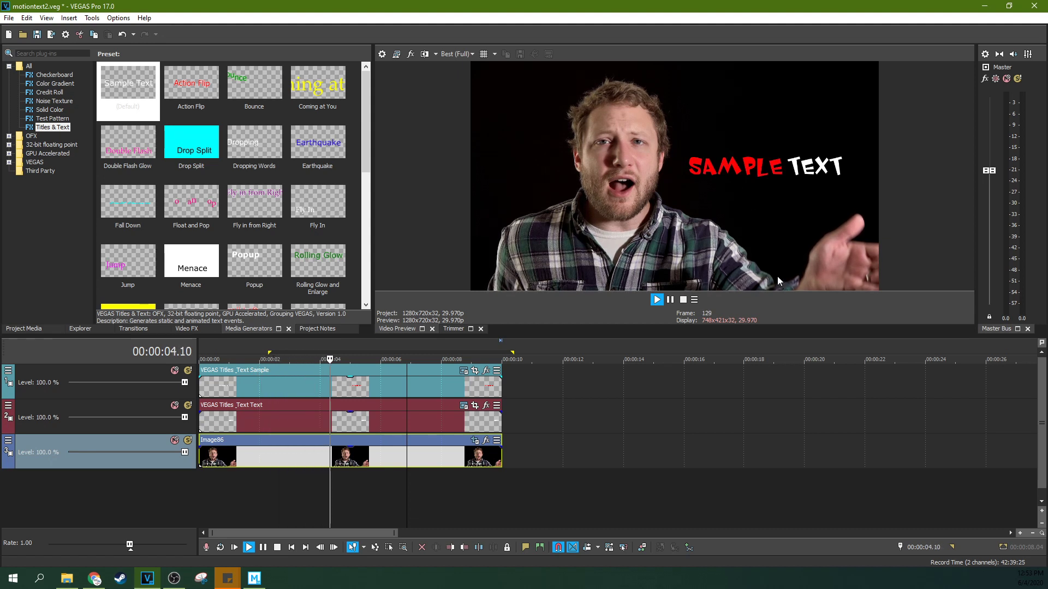
pyautogui.click(668, 303)
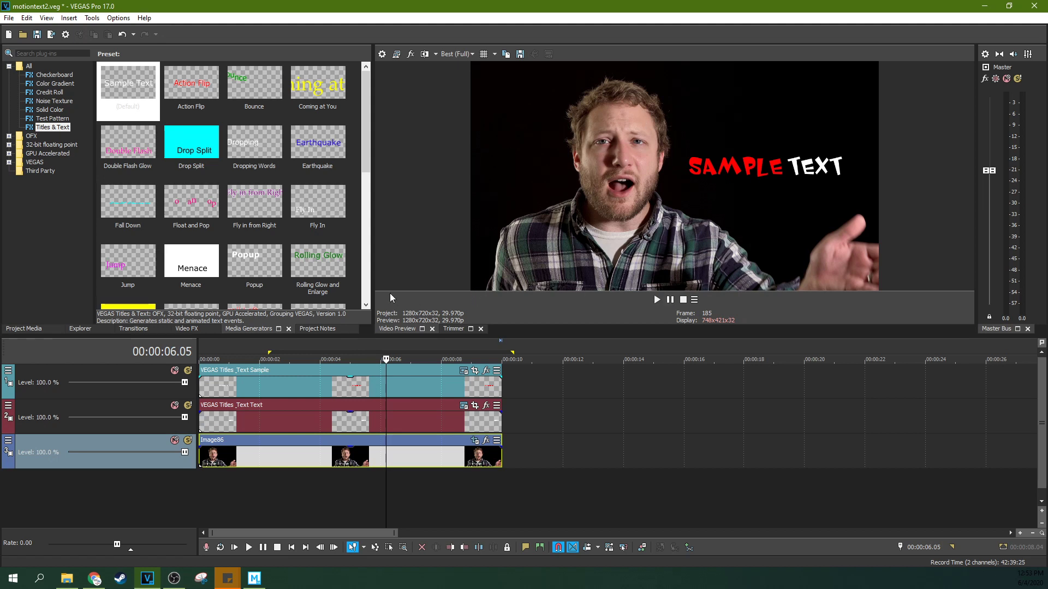
pyautogui.click(374, 418)
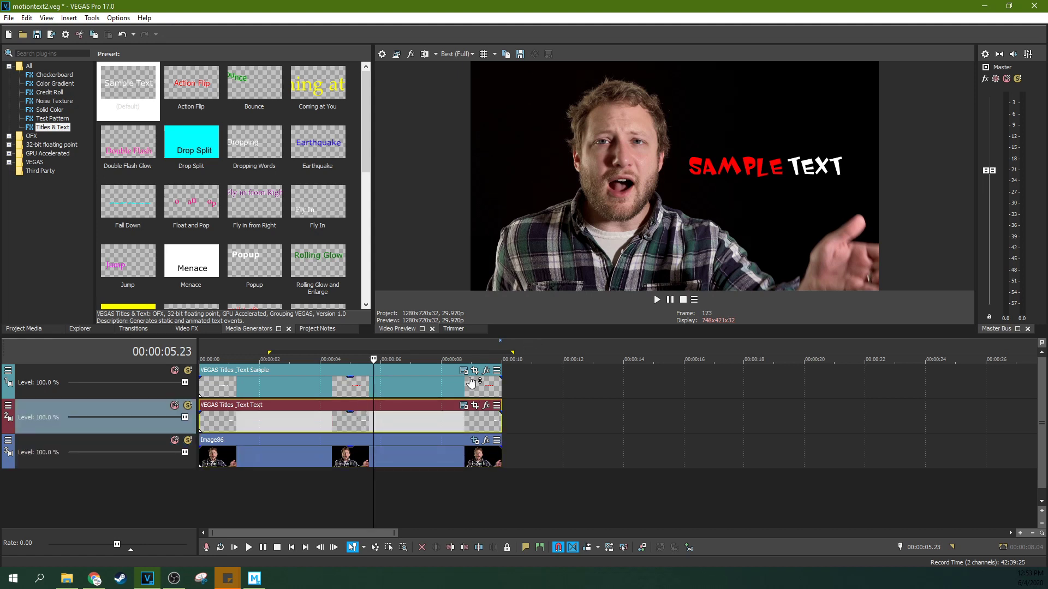
pyautogui.click(250, 430)
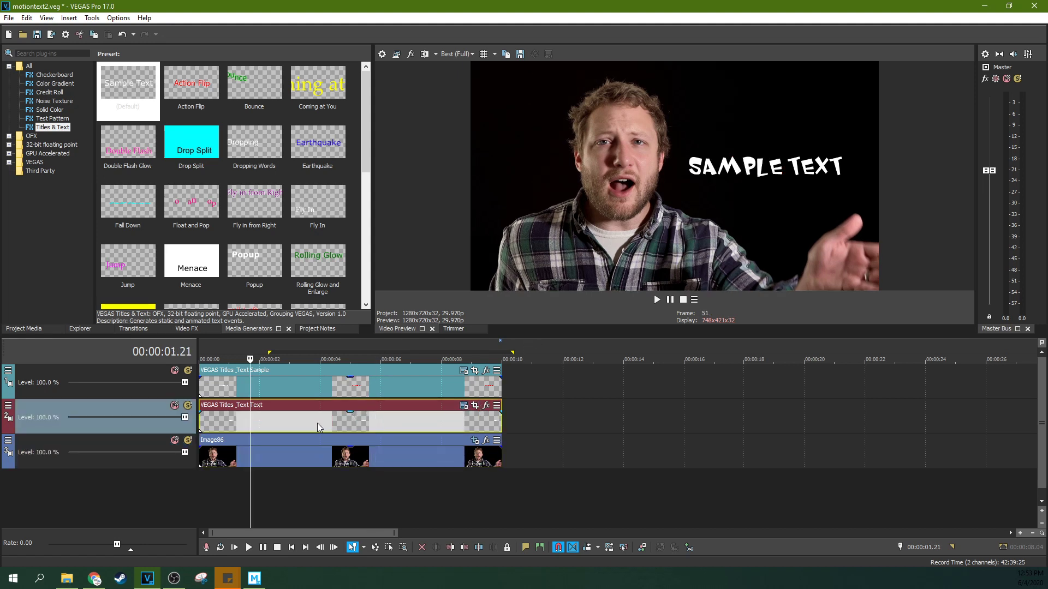
pyautogui.click(463, 406)
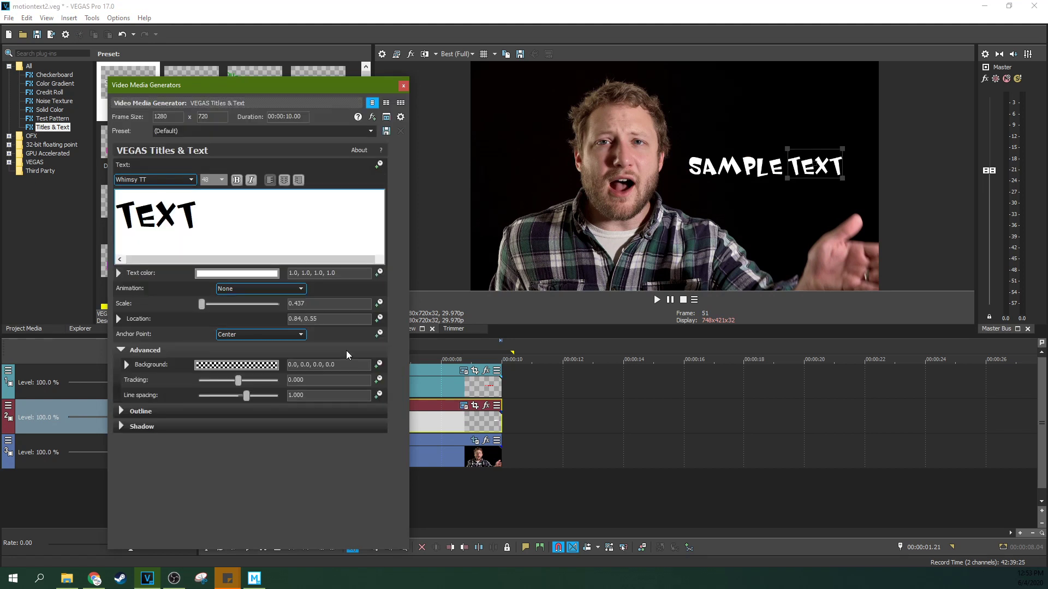
pyautogui.click(404, 86)
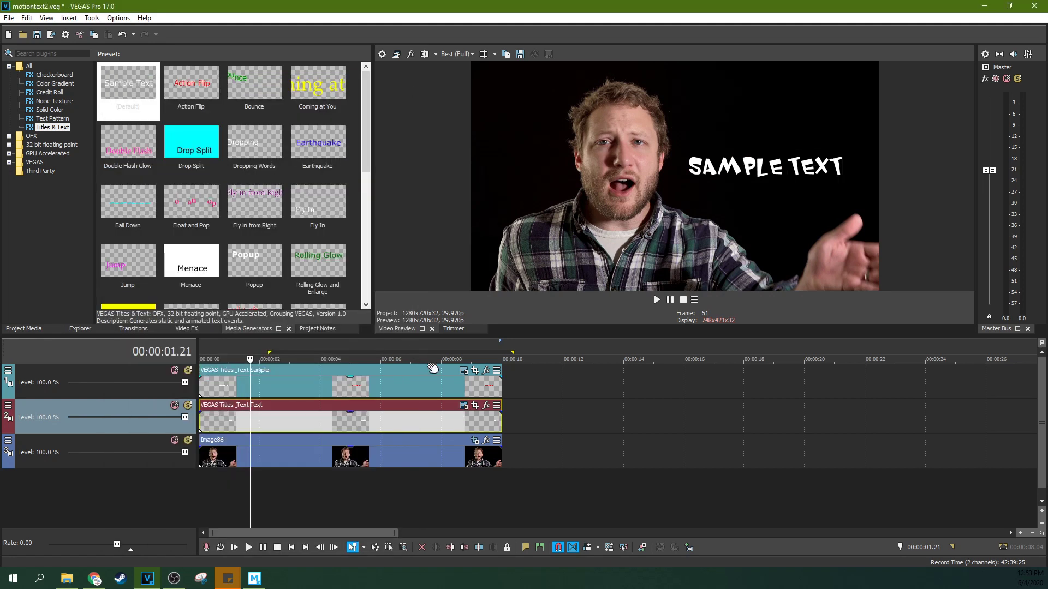
# - Rotate TEXT via pan/crop keyframes: -2.1 at 0, 10.7 at 00:00:01.02, -13.5 at 00:00:03.01
pyautogui.click(475, 405)
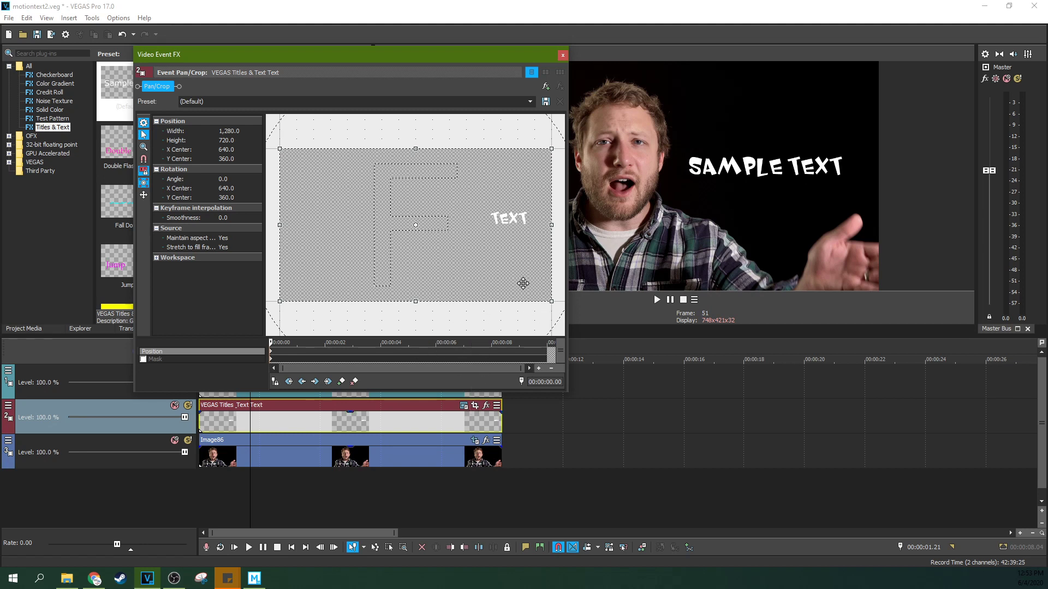
pyautogui.moveTo(517, 322); pyautogui.dragTo(527, 323)
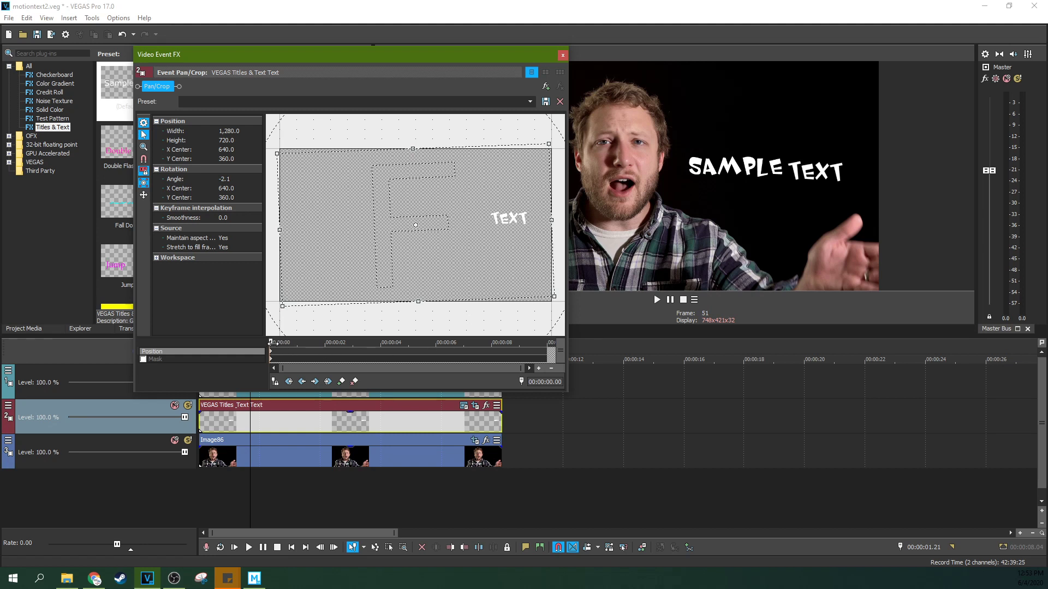
pyautogui.moveTo(272, 342); pyautogui.dragTo(300, 342)
pyautogui.moveTo(507, 318); pyautogui.dragTo(478, 331)
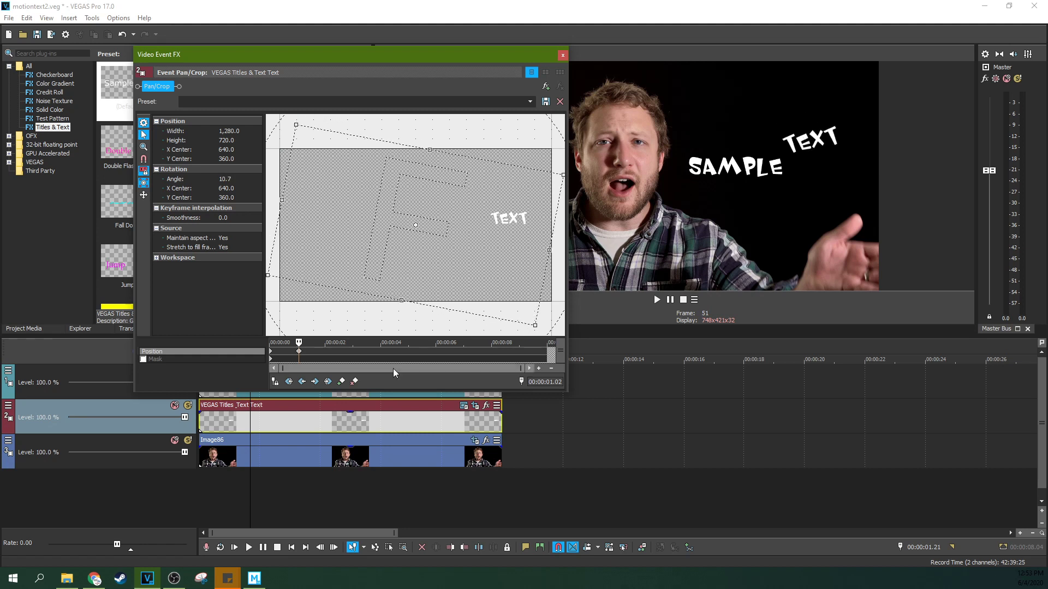
pyautogui.click(355, 353)
pyautogui.moveTo(465, 325); pyautogui.dragTo(516, 307)
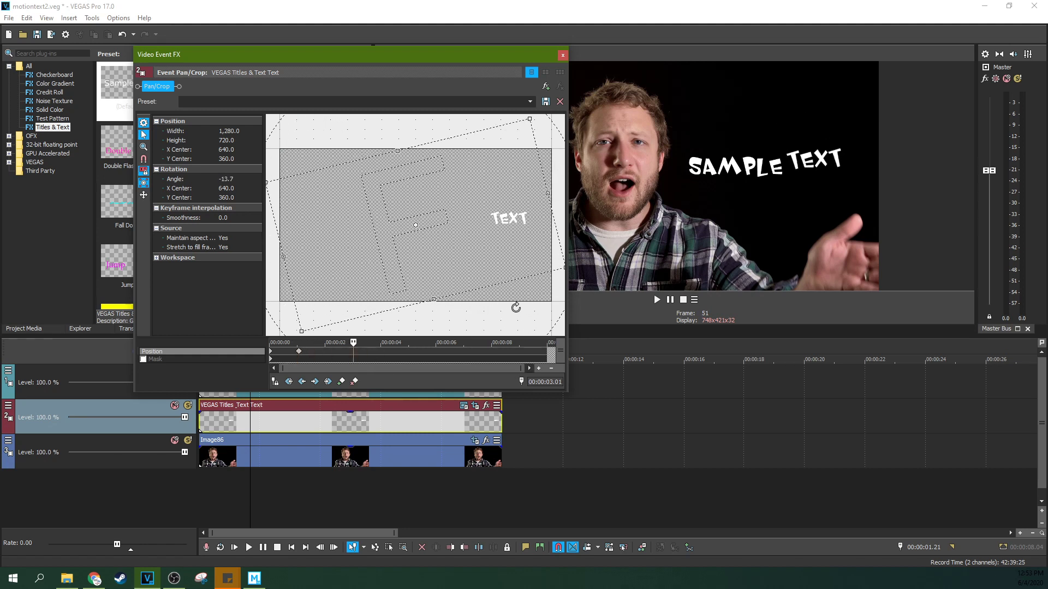
# - Preview the rocking TEXT and review its earlier tilt keyframes
pyautogui.click(235, 548)
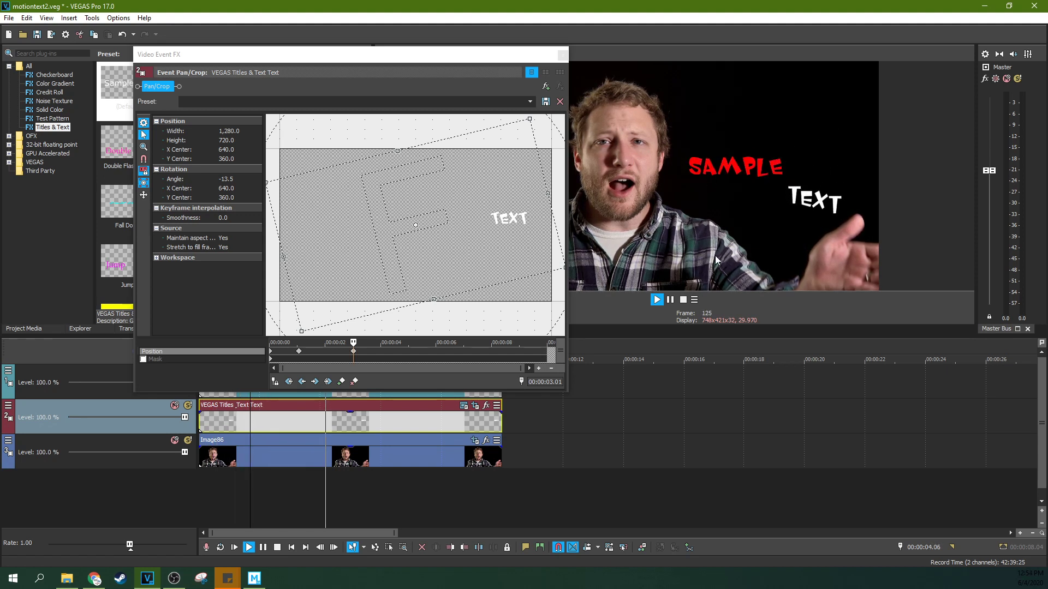
pyautogui.click(656, 300)
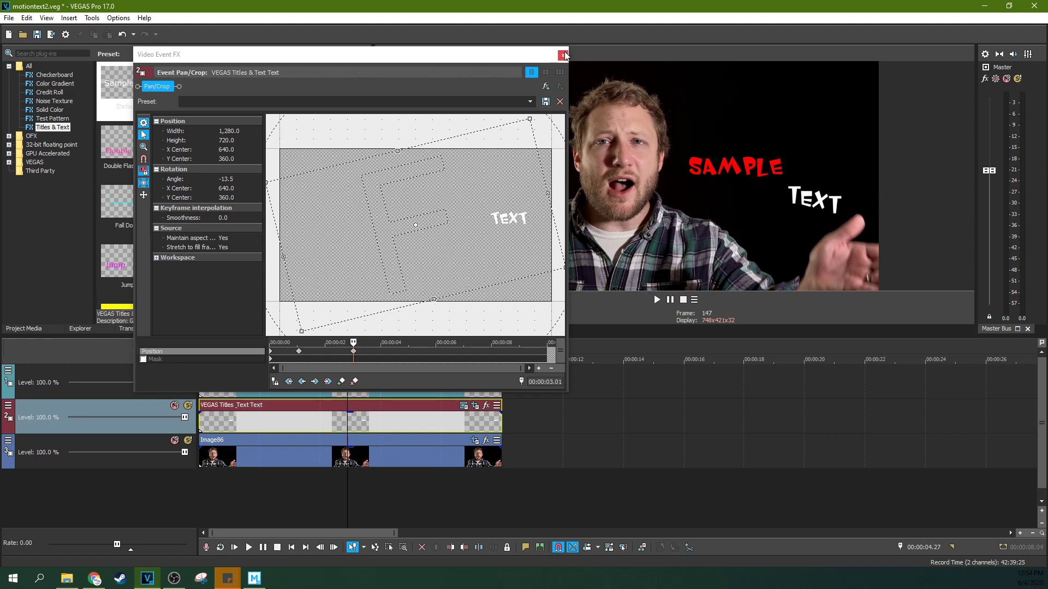
pyautogui.click(350, 354)
pyautogui.click(299, 355)
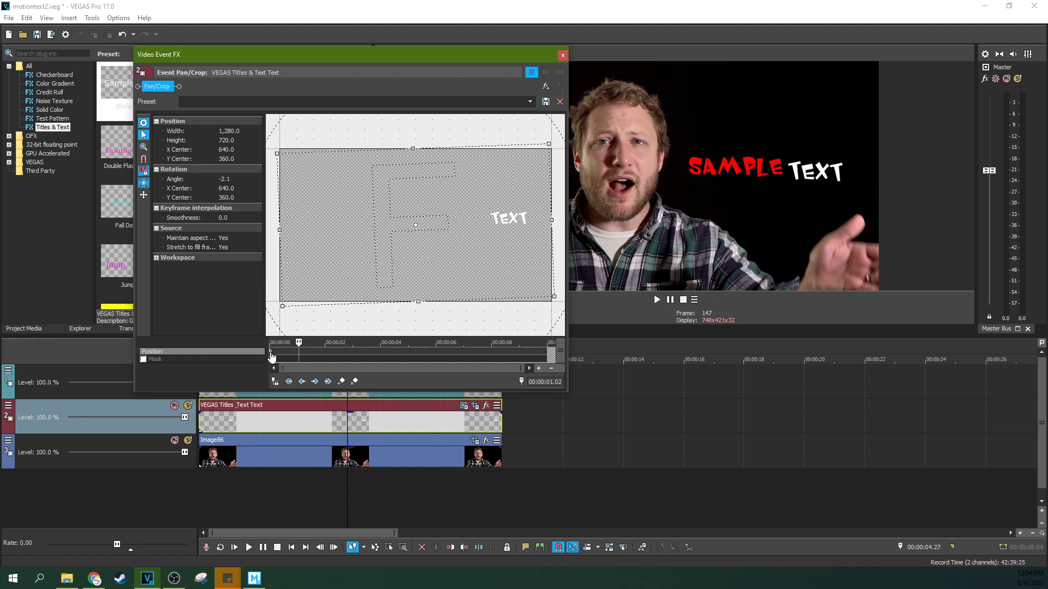
# - Close pan/crop and trim the TEXT event to about 1.5 seconds, then shorter
pyautogui.click(562, 55)
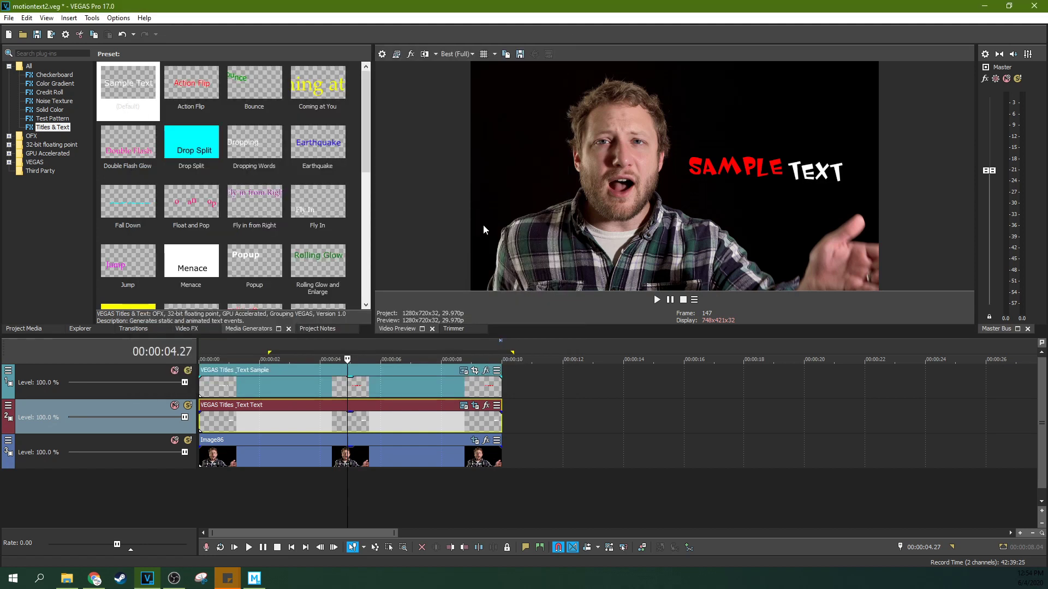
pyautogui.click(214, 417)
pyautogui.scroll(5, 214, 417)
pyautogui.scroll(-5, 214, 417)
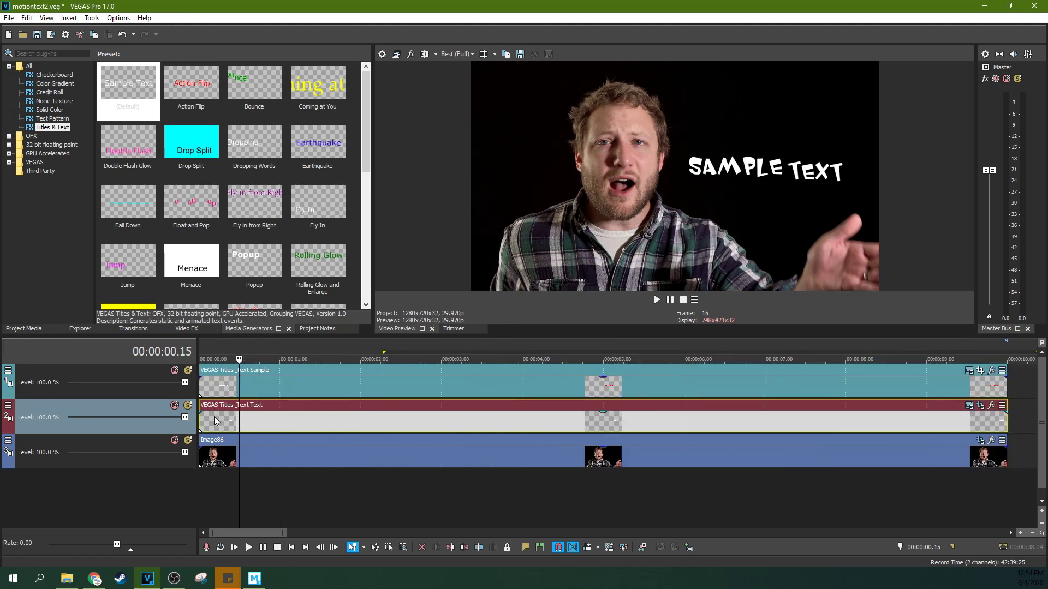
pyautogui.moveTo(399, 418); pyautogui.dragTo(229, 418)
pyautogui.scroll(3, 243, 417)
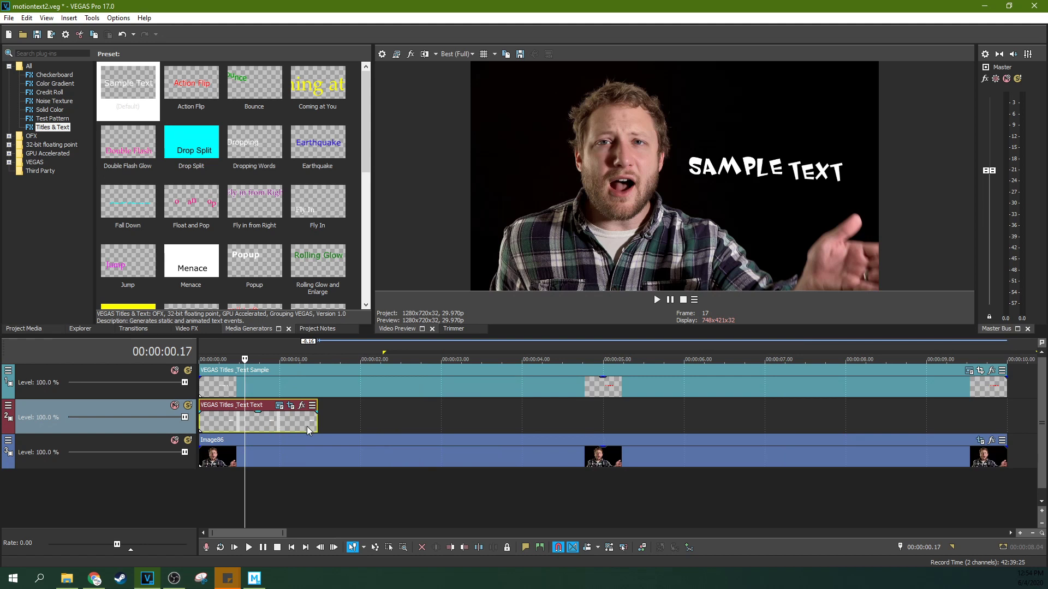
pyautogui.moveTo(318, 421); pyautogui.dragTo(263, 424)
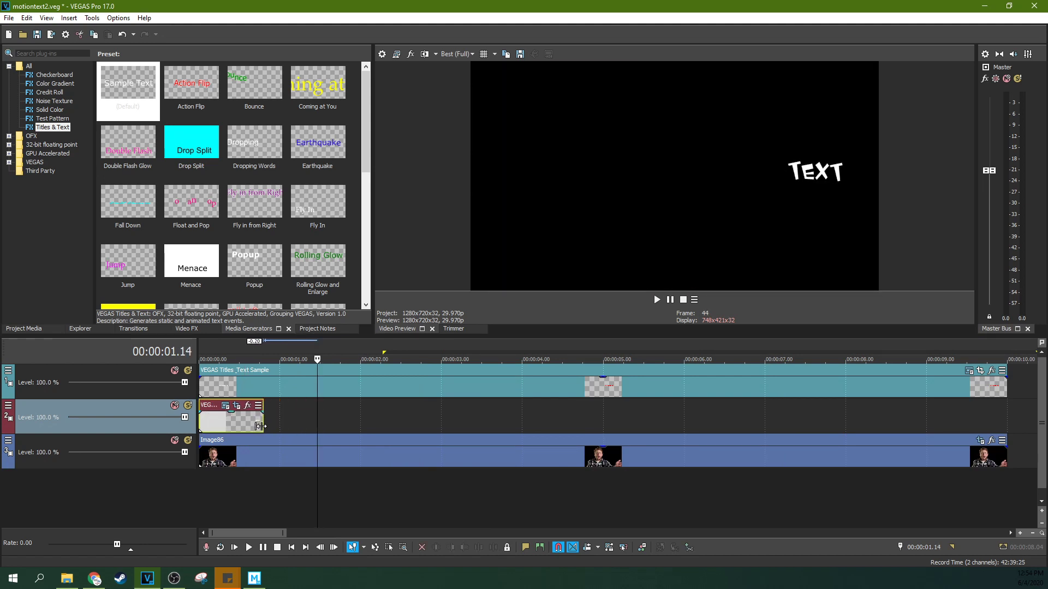
pyautogui.click(226, 431)
# - Trim the TEXT event down to about four frames, checking with playback
pyautogui.press('space')
pyautogui.press('space')
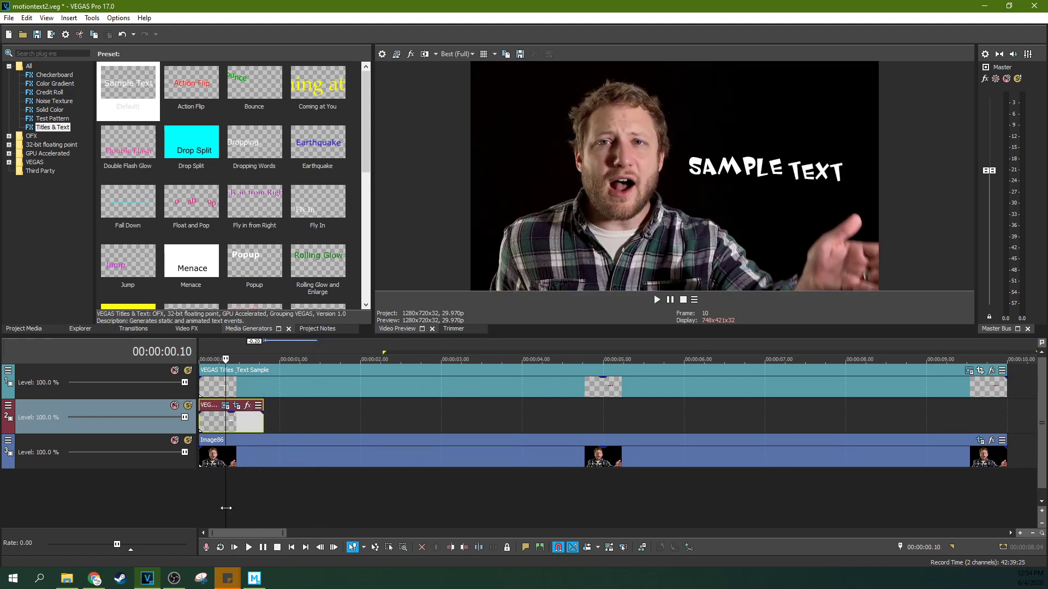
pyautogui.click(236, 548)
pyautogui.press('space')
pyautogui.scroll(3, 245, 434)
pyautogui.moveTo(390, 425); pyautogui.dragTo(236, 424)
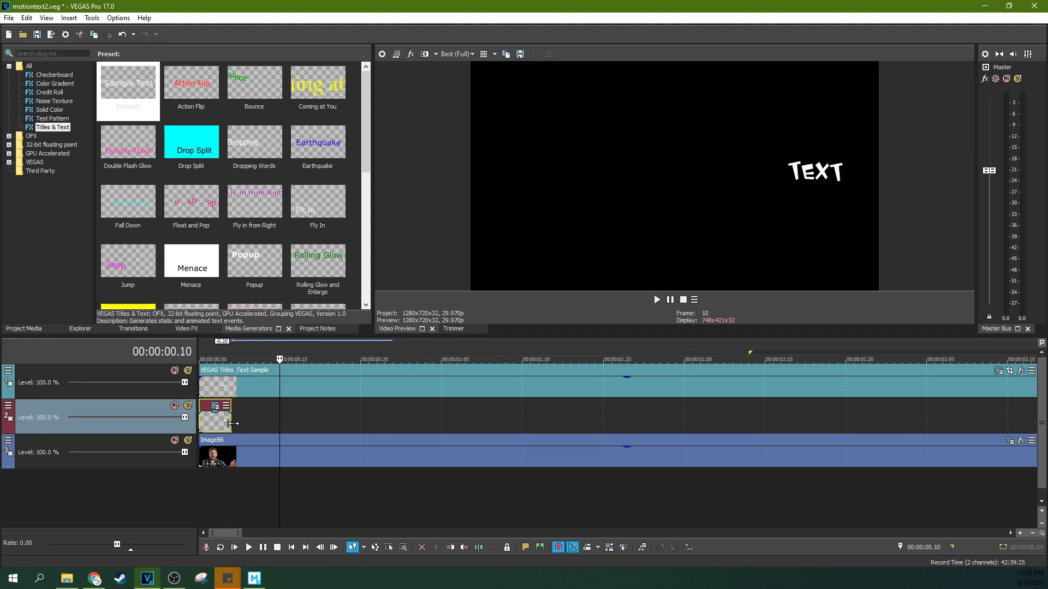
pyautogui.press('space')
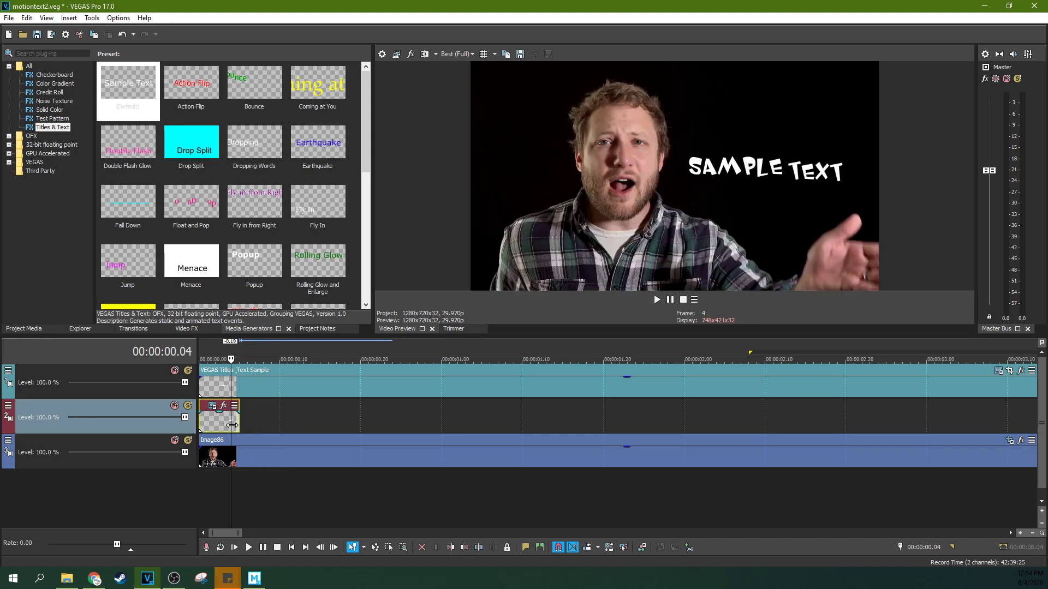
pyautogui.press('space')
pyautogui.scroll(4, 219, 426)
pyautogui.scroll(1, 219, 426)
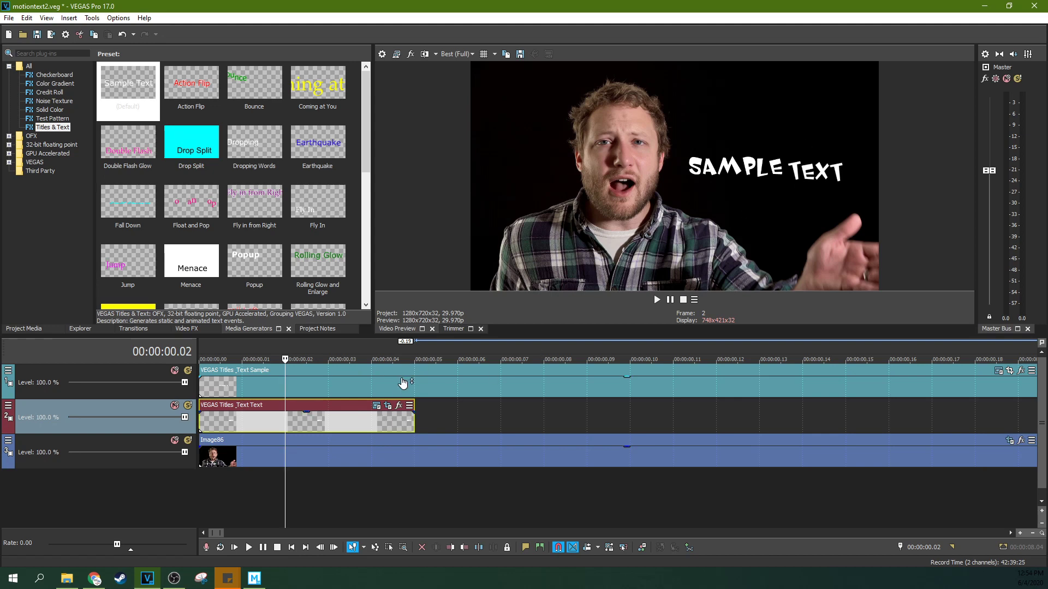
# - Duplicate the TEXT event as a new copy right after the original
pyautogui.click(388, 406)
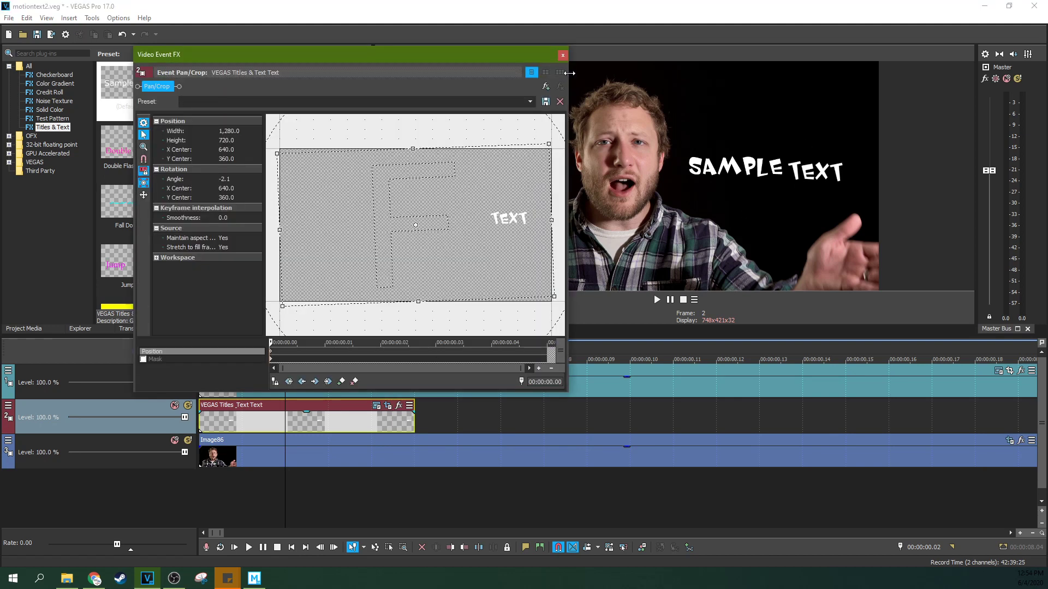
pyautogui.click(563, 55)
pyautogui.click(349, 421)
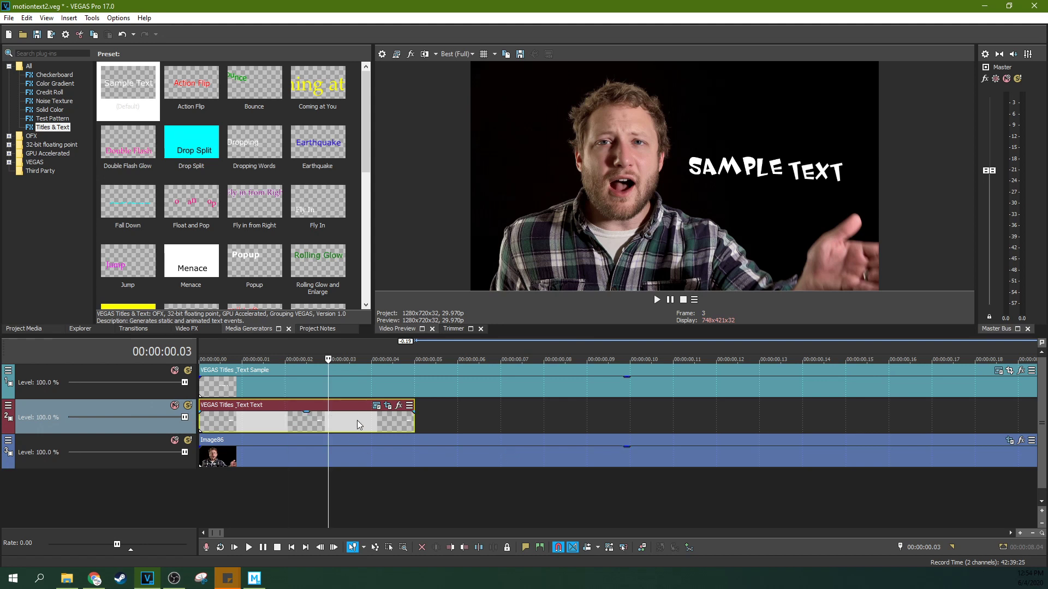
pyautogui.moveTo(513, 427); pyautogui.dragTo(591, 419)
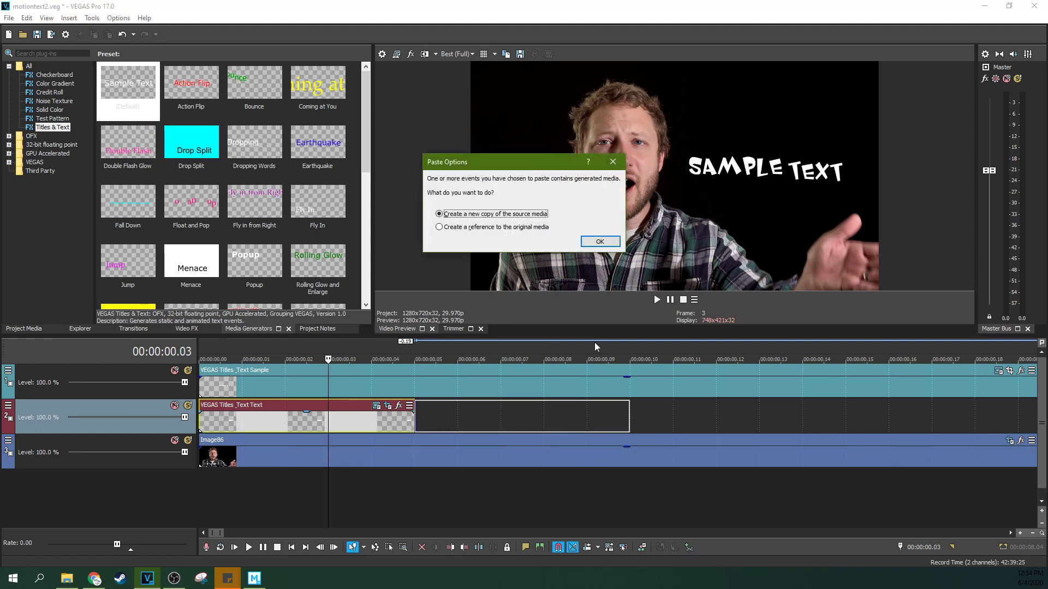
pyautogui.click(600, 241)
# - Tilt the copied TEXT event to 1.7° in Pan/Crop and preview it
pyautogui.click(514, 425)
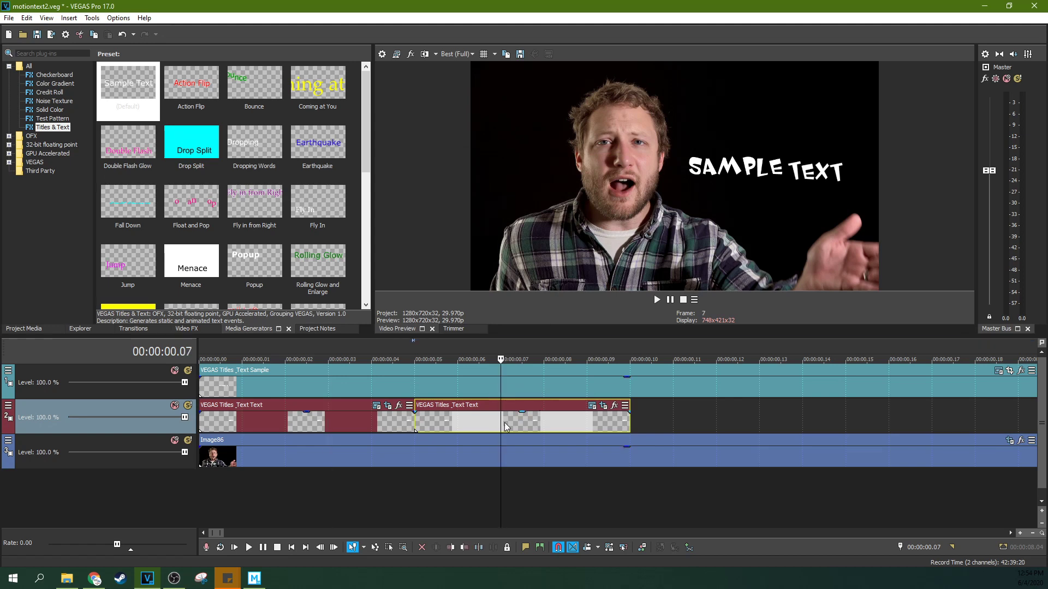
pyautogui.click(602, 404)
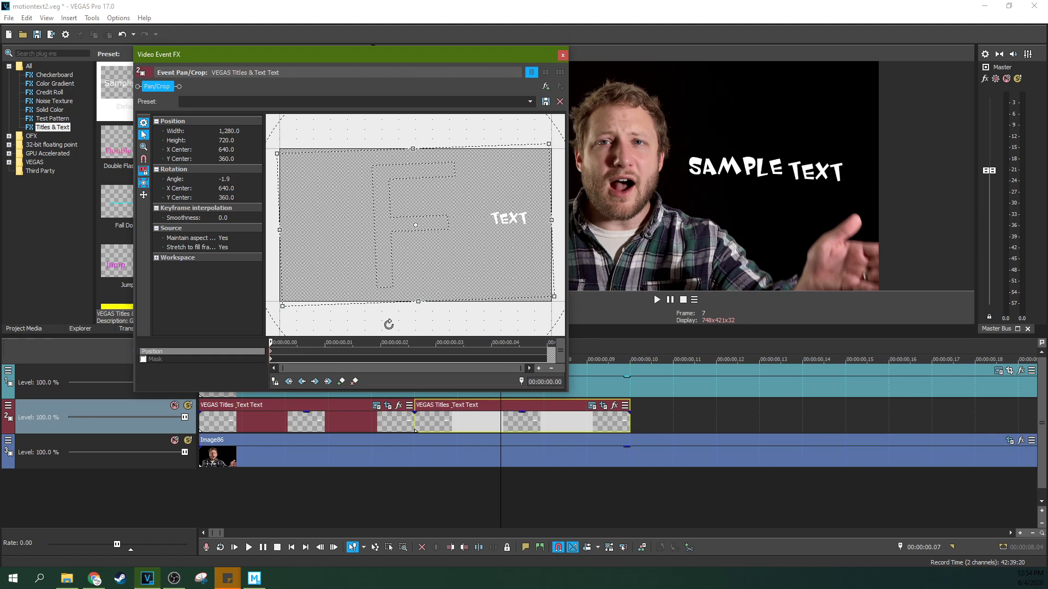
pyautogui.moveTo(389, 324); pyautogui.dragTo(381, 326)
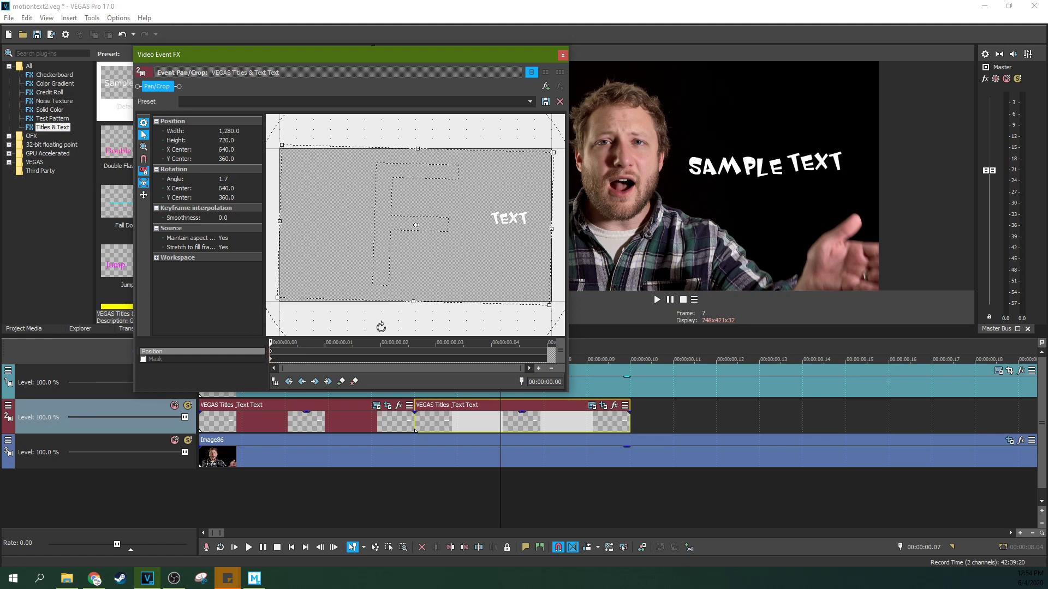
pyautogui.click(563, 55)
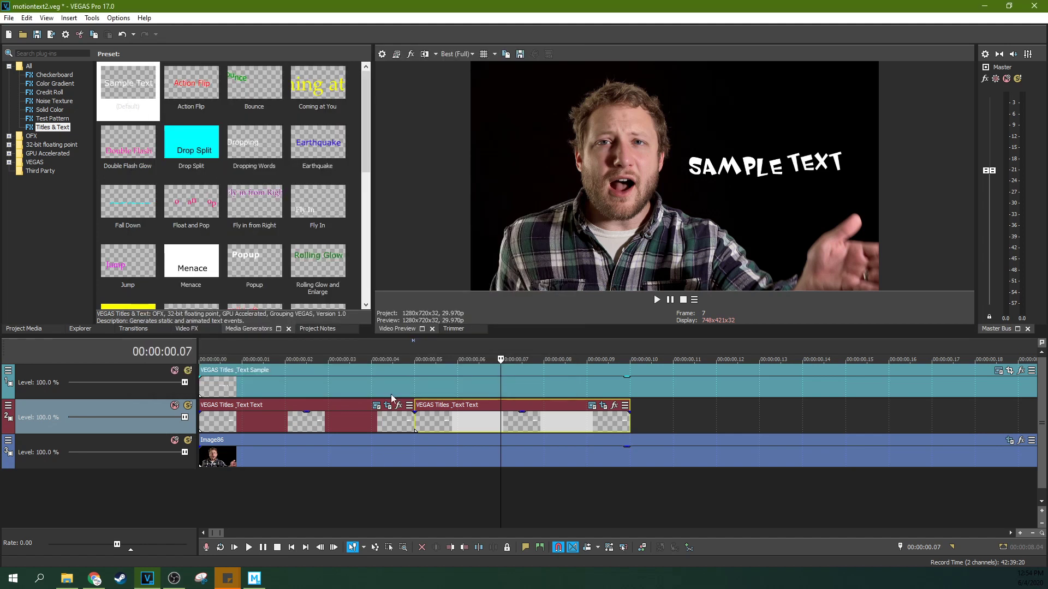
pyautogui.click(250, 546)
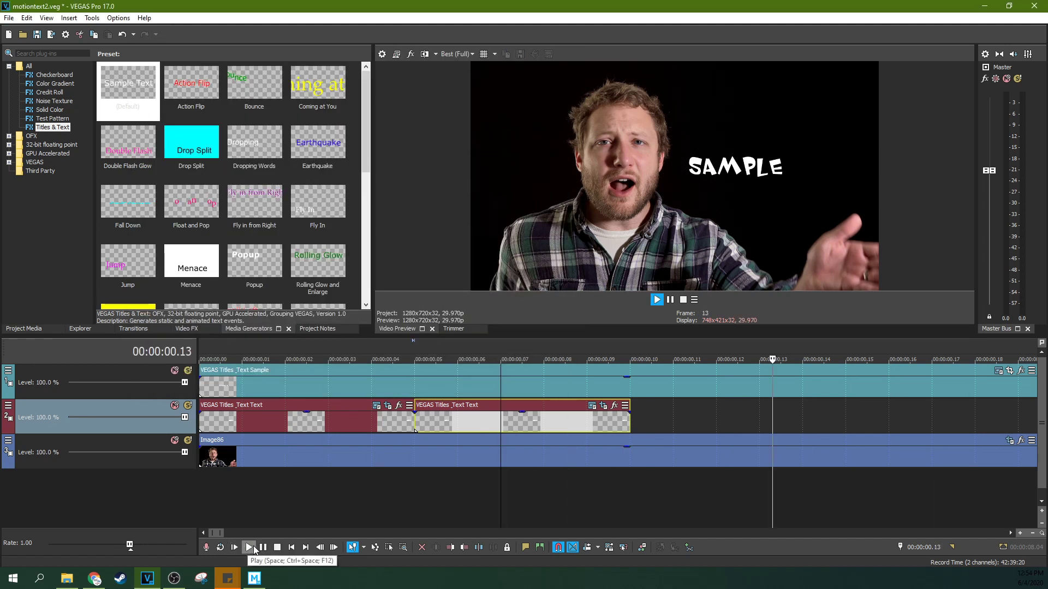
pyautogui.click(233, 548)
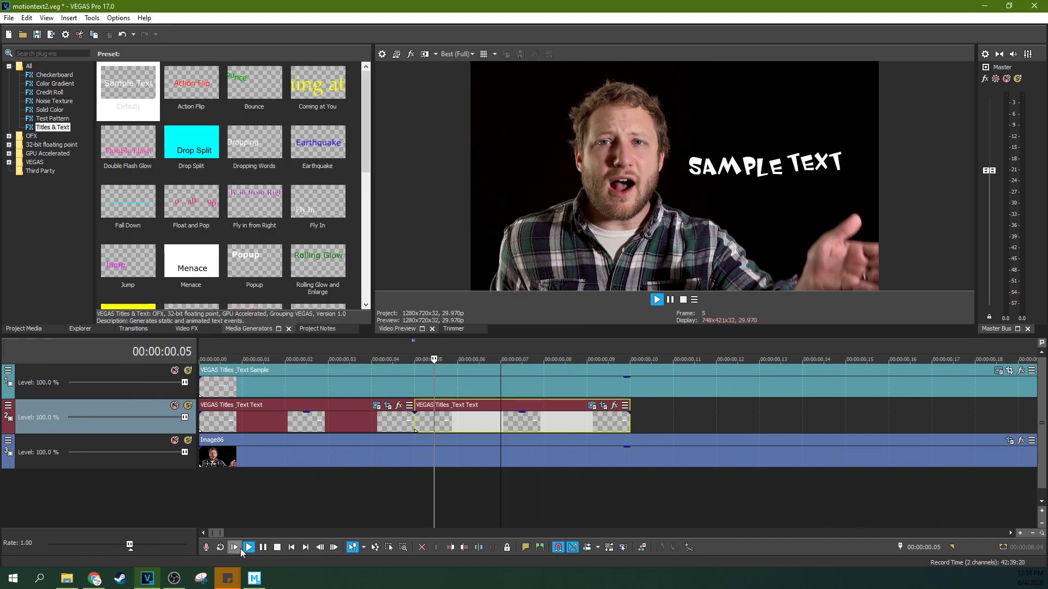
pyautogui.press('space')
# - Select both oppositely tilted TEXT events on track 2 and copy them
pyautogui.click(379, 423)
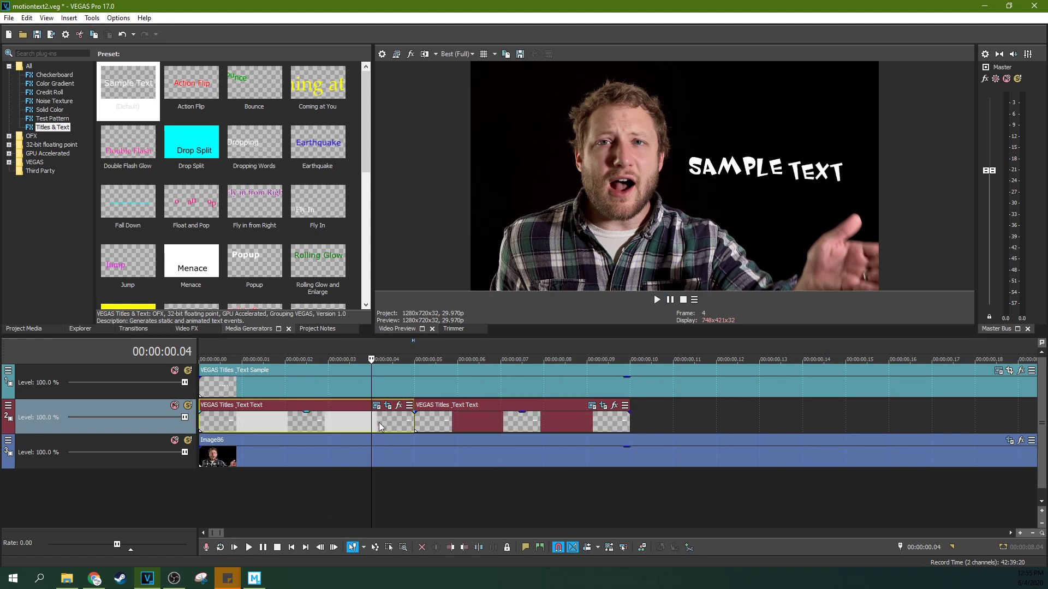
pyautogui.click(443, 417)
pyautogui.scroll(-2, 443, 417)
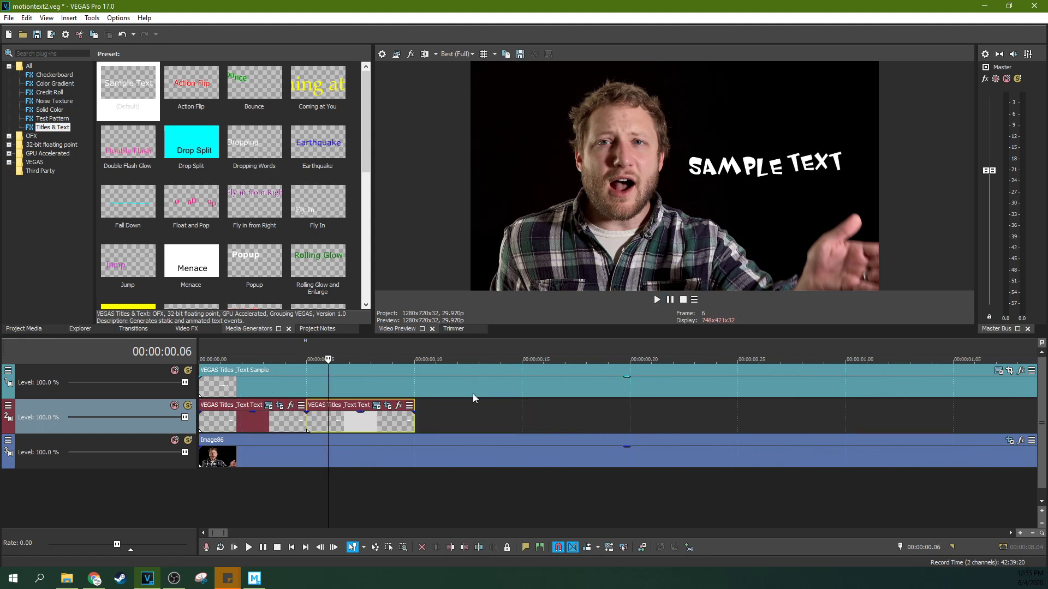
pyautogui.scroll(-1, 473, 394)
pyautogui.click(250, 419)
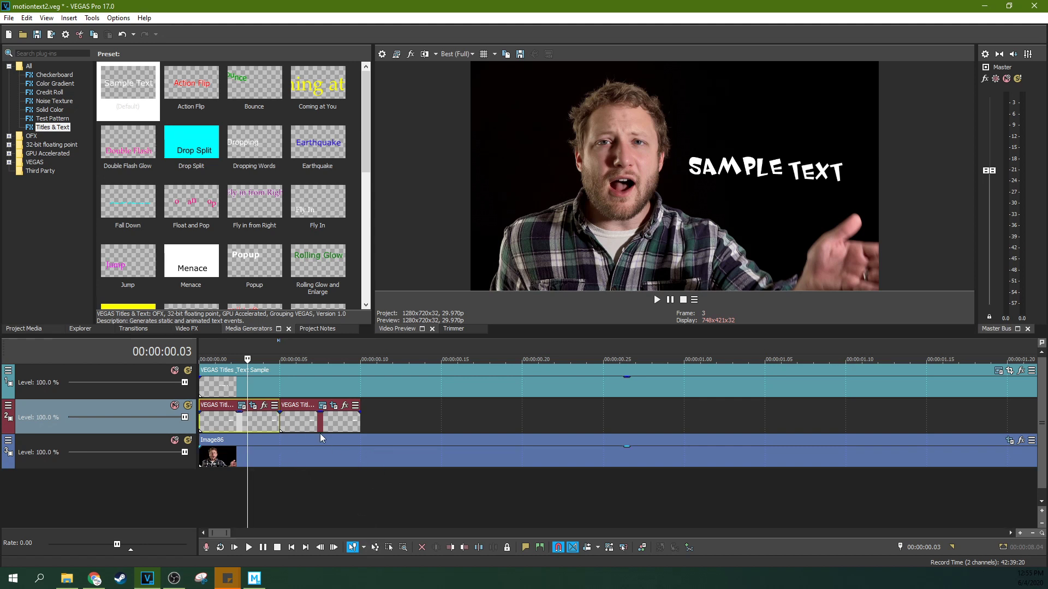
pyautogui.keyDown('ctrl'); pyautogui.click(284, 423); pyautogui.keyUp('ctrl')
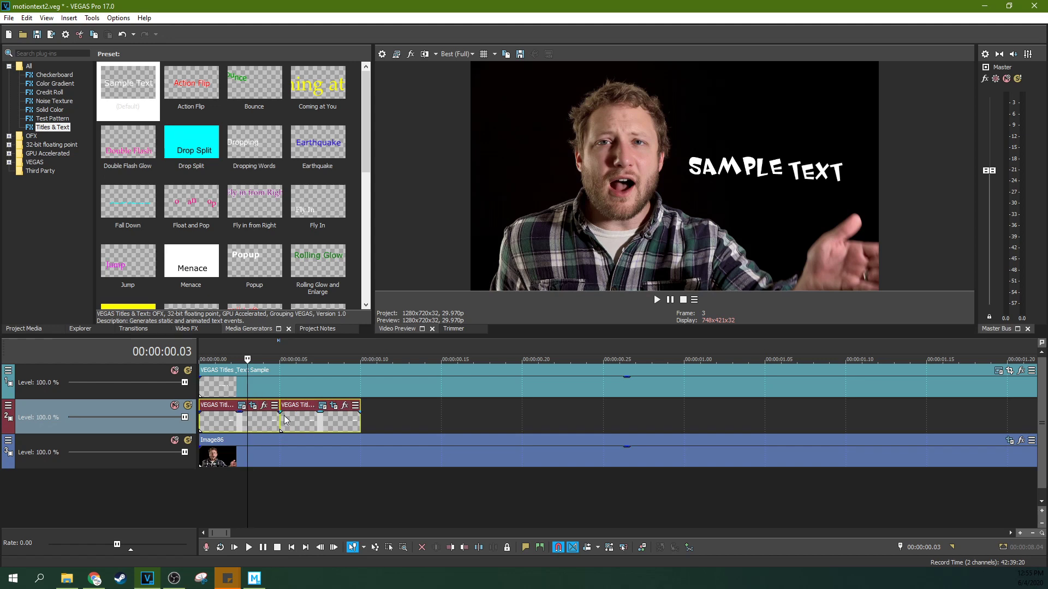
pyautogui.rightClick(266, 426)
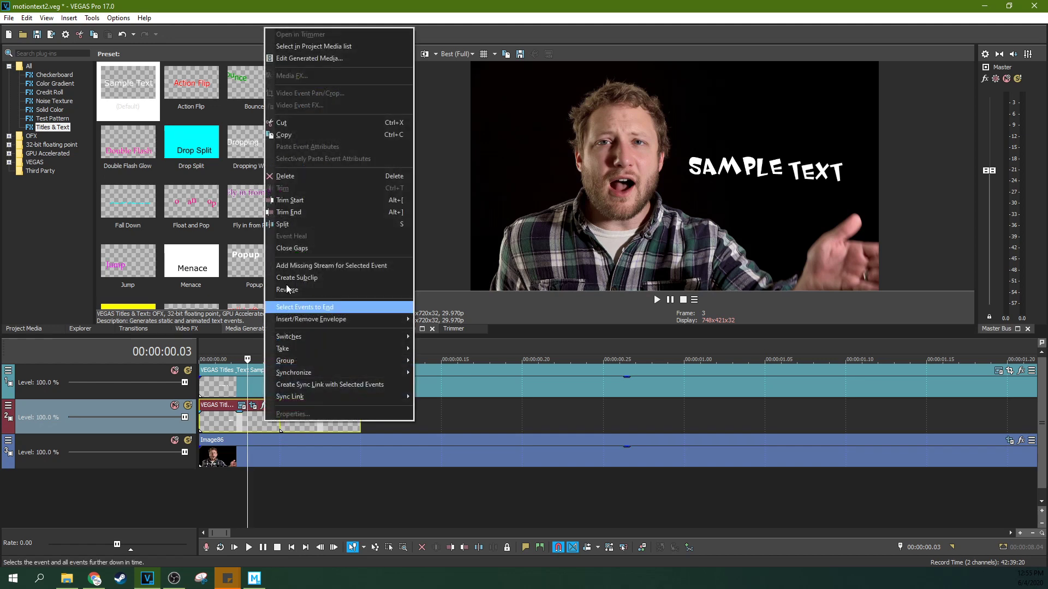
pyautogui.click(284, 135)
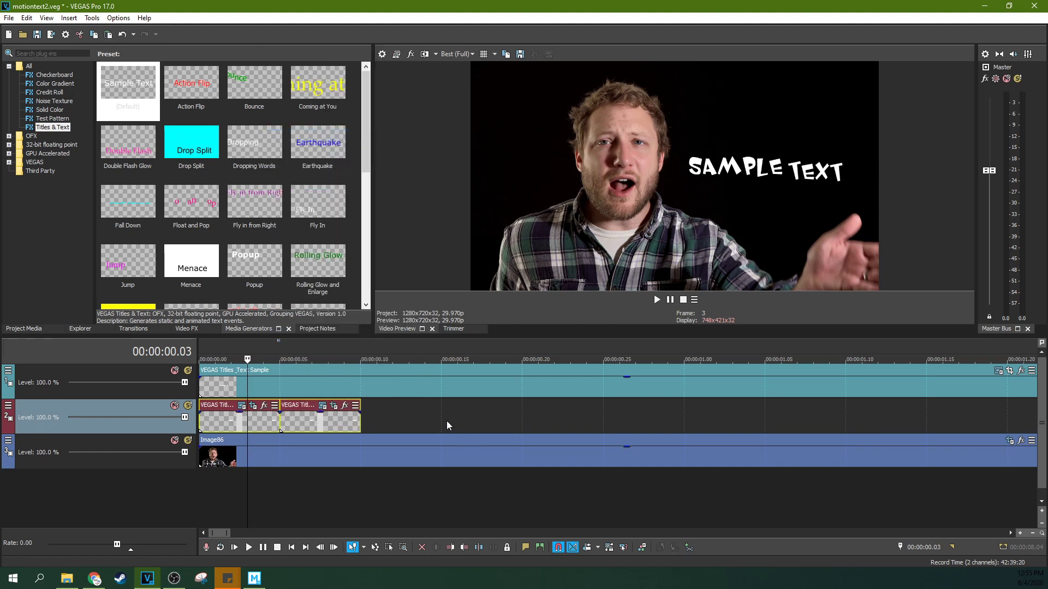
# - Paste the TEXT pair as new copies 10 times after the events' end
pyautogui.click(362, 419)
pyautogui.scroll(4, 600, 454)
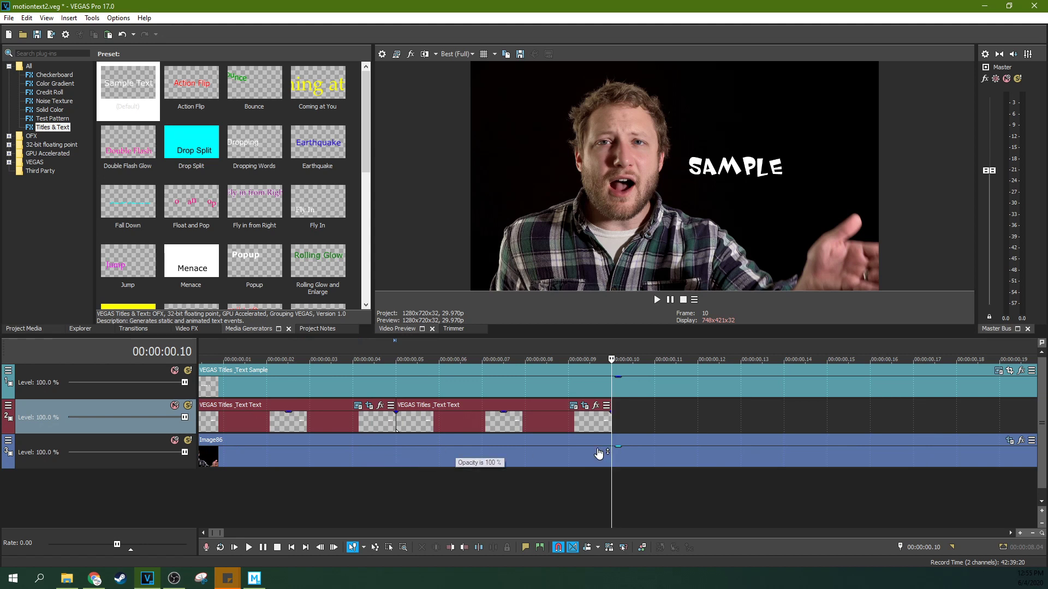
pyautogui.scroll(-3, 599, 453)
pyautogui.hotkey('ctrl', 'v')
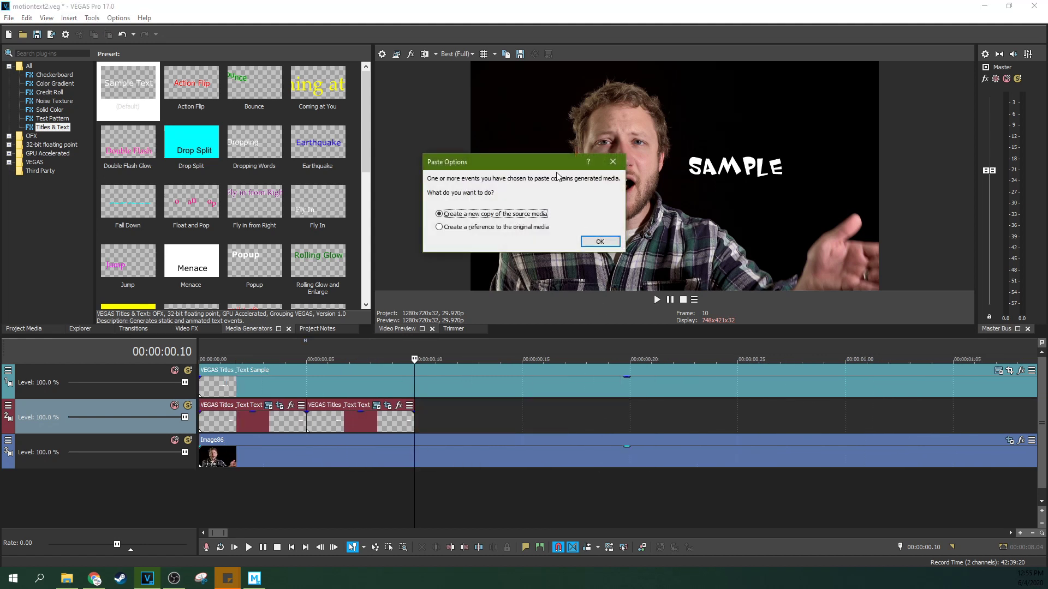
pyautogui.moveTo(549, 166); pyautogui.dragTo(508, 191)
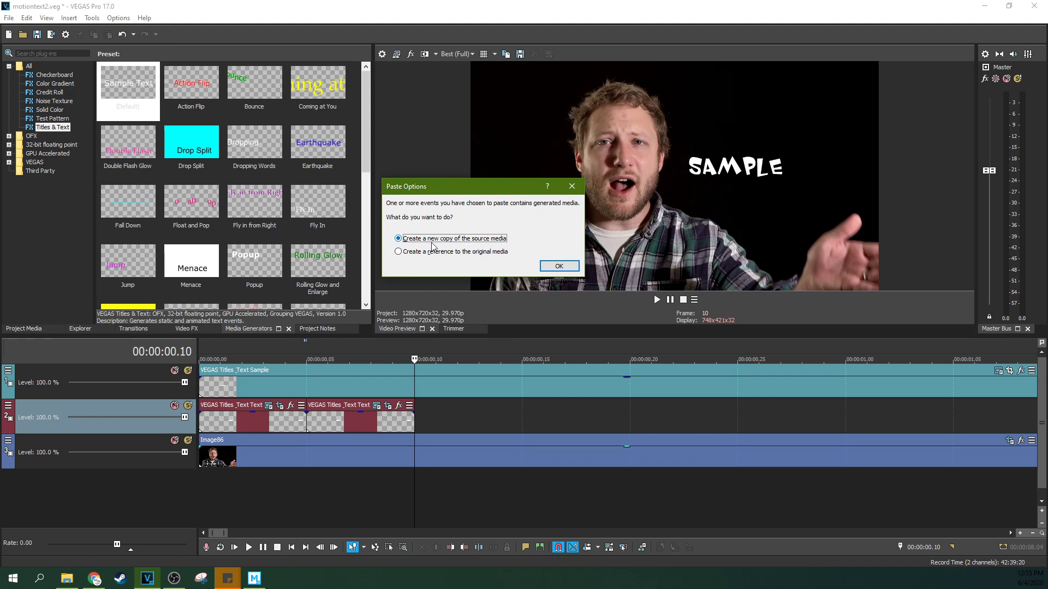
pyautogui.click(558, 267)
pyautogui.moveTo(512, 163); pyautogui.dragTo(483, 169)
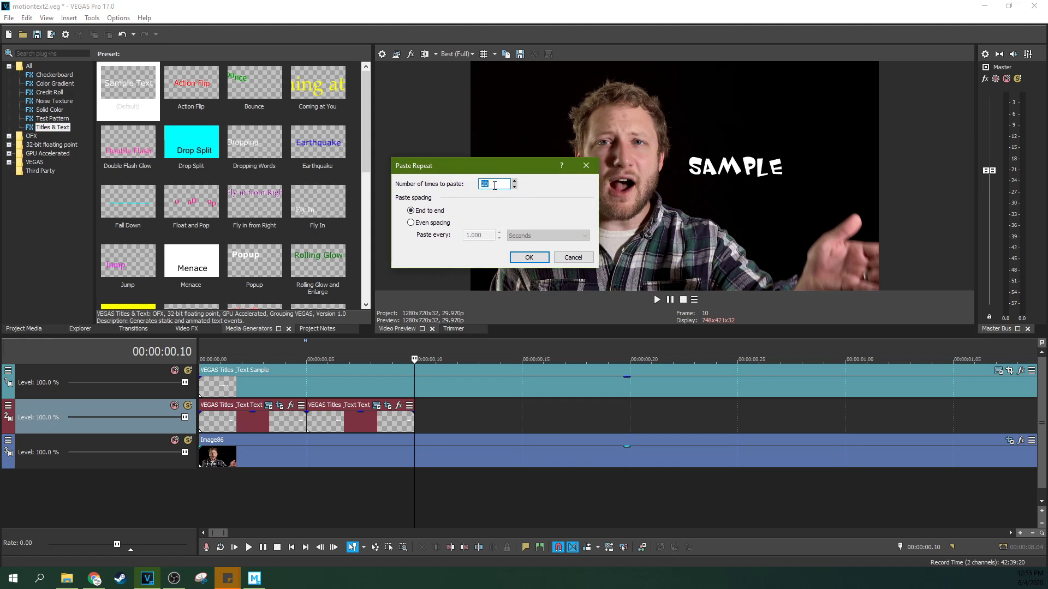
pyautogui.write('10')
pyautogui.click(529, 257)
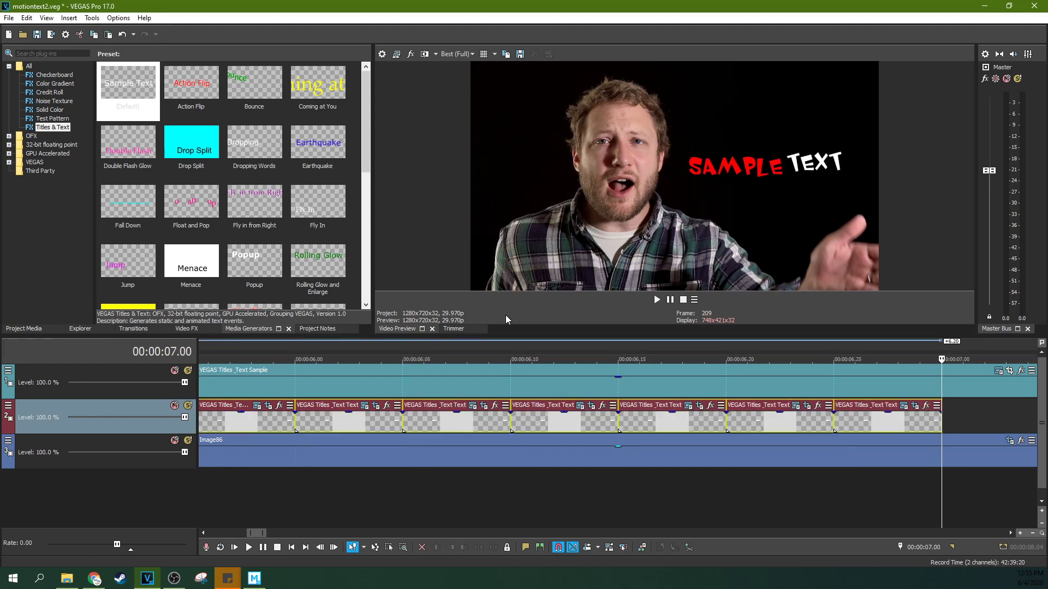
# - Paste 10 more new copies of the TEXT pair to reach about 10 seconds, then play from the start
pyautogui.scroll(-5, 542, 371)
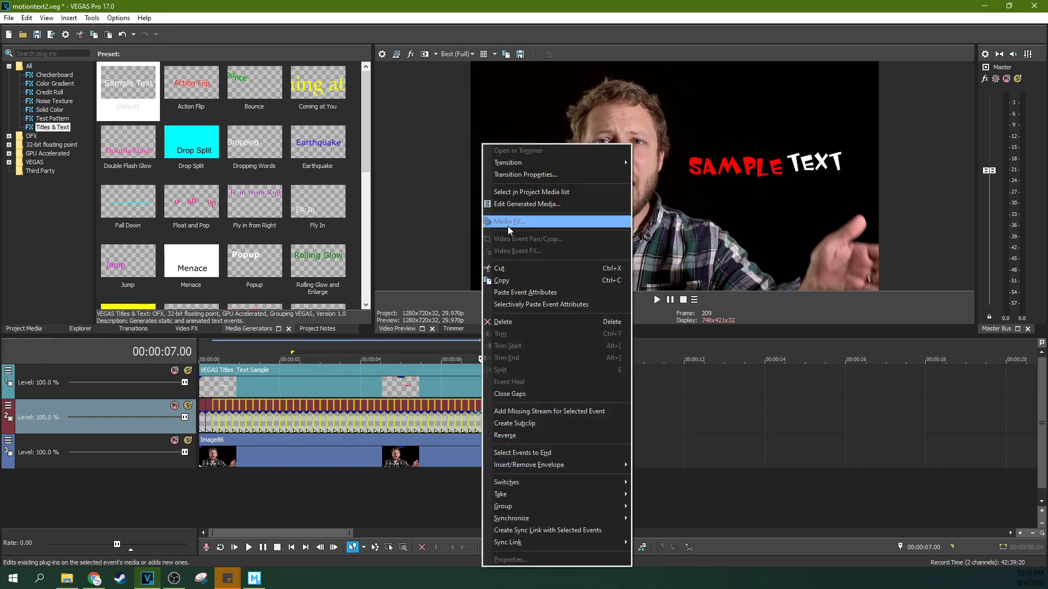
pyautogui.click(478, 396)
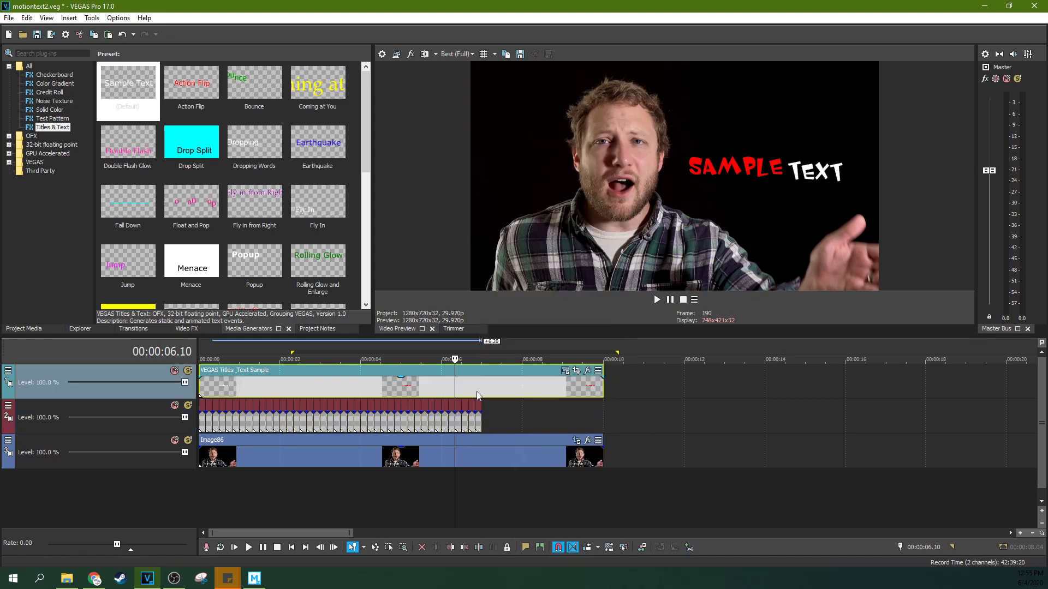
pyautogui.click(481, 429)
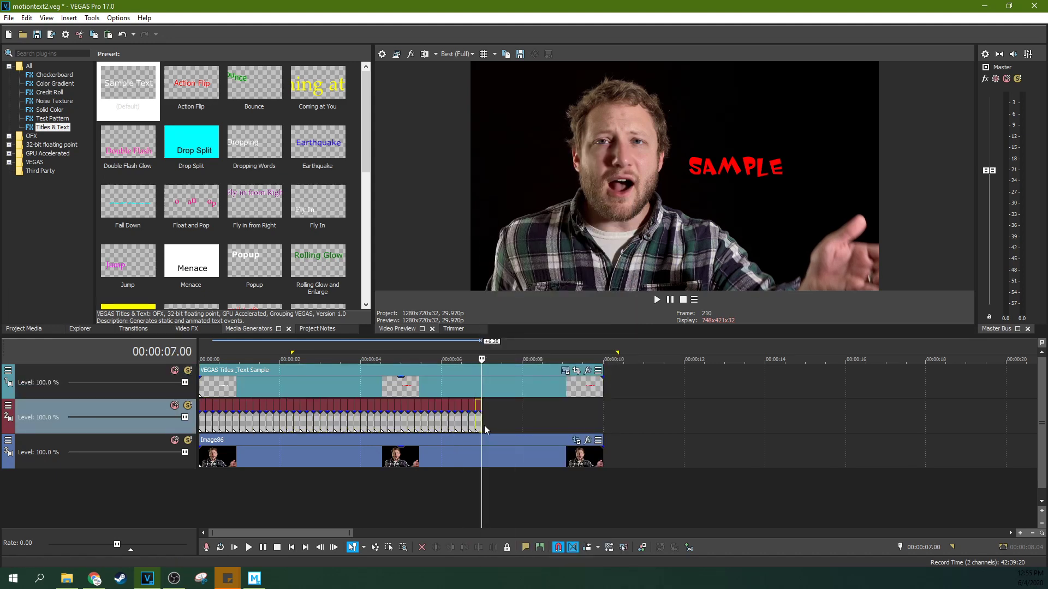
pyautogui.hotkey('ctrl', 'b')
pyautogui.click(599, 241)
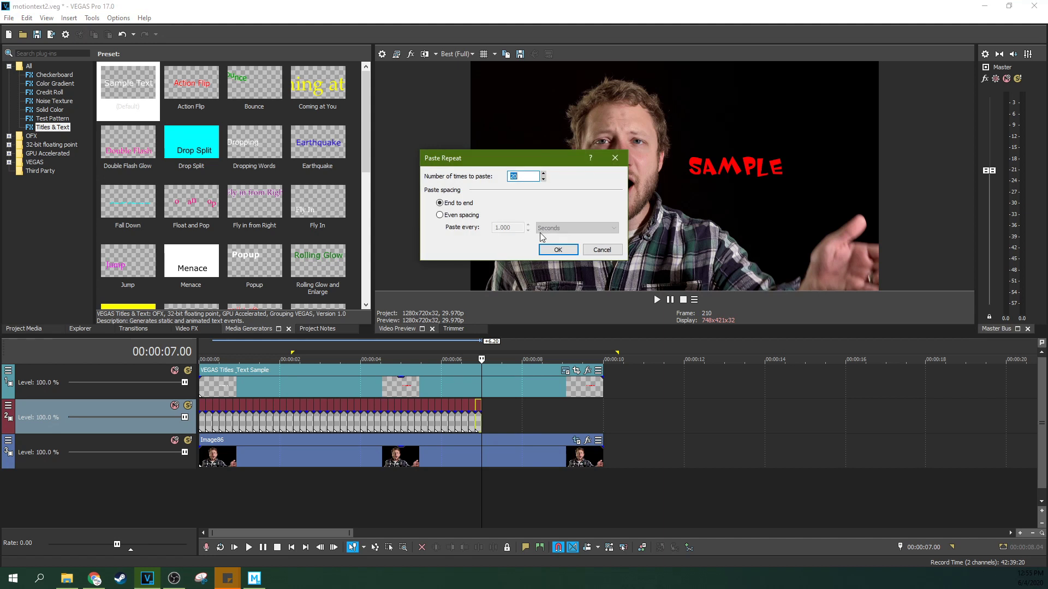
pyautogui.write('10')
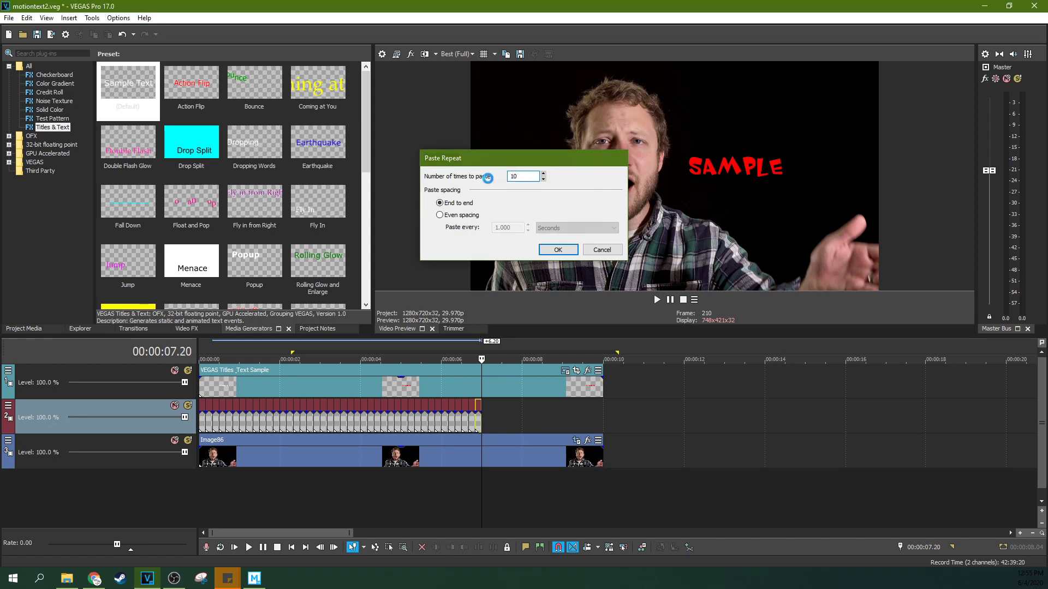
pyautogui.press('Return')
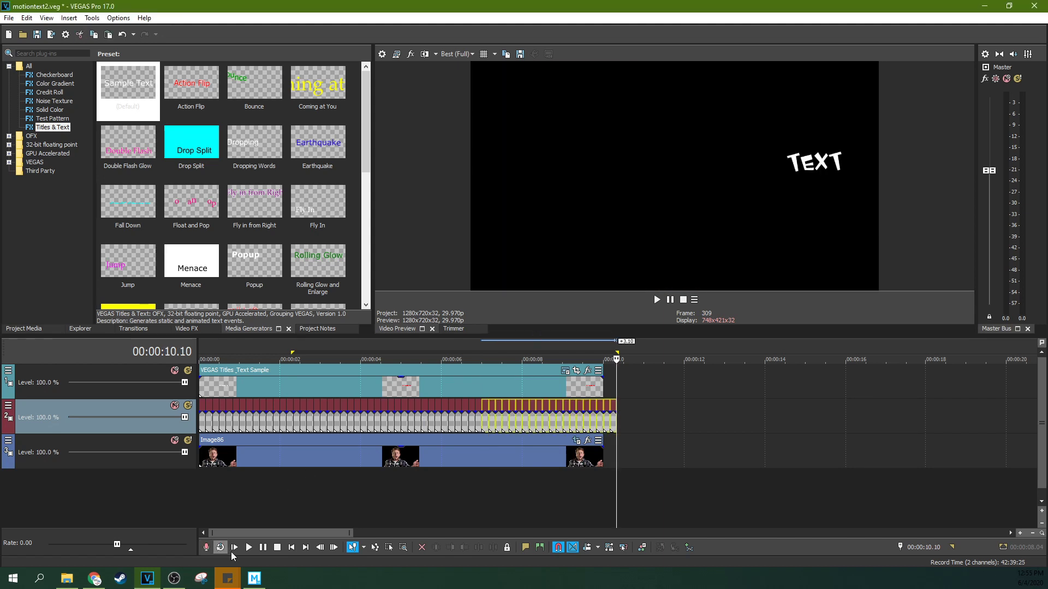
pyautogui.click(234, 548)
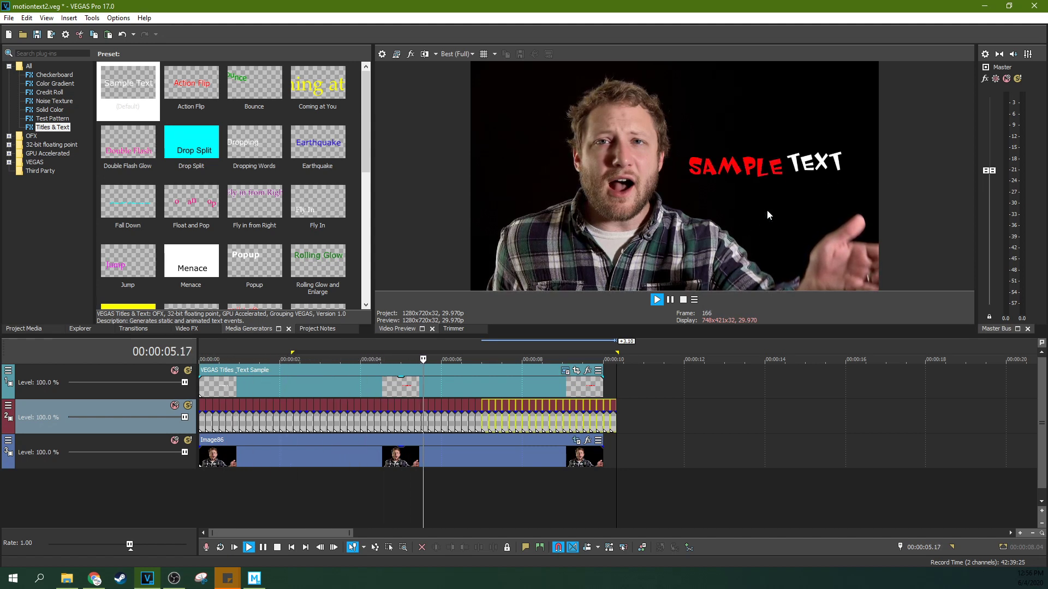
pyautogui.click(669, 300)
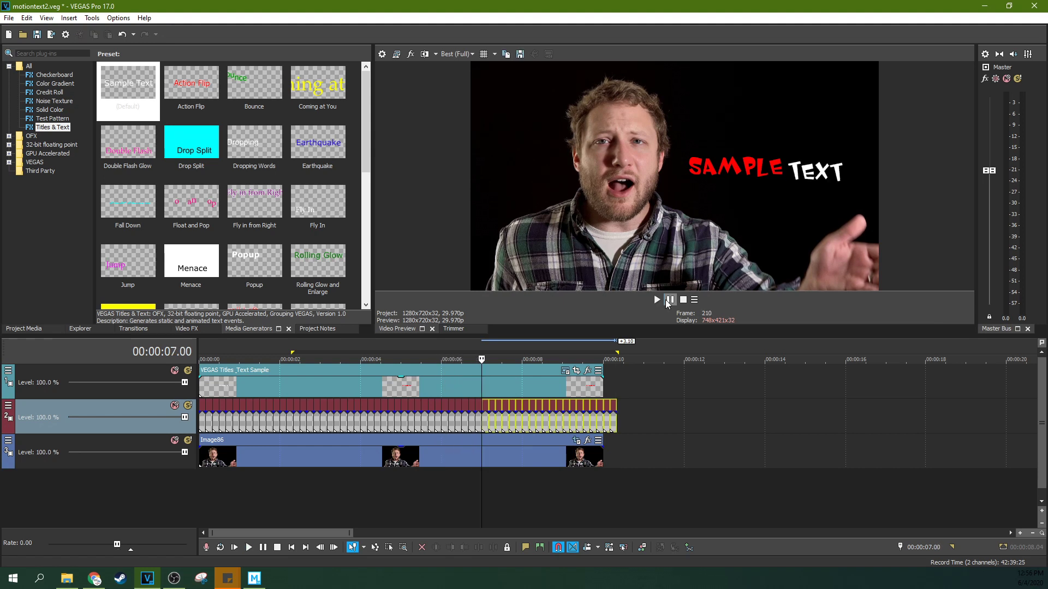
pyautogui.scroll(3, 264, 429)
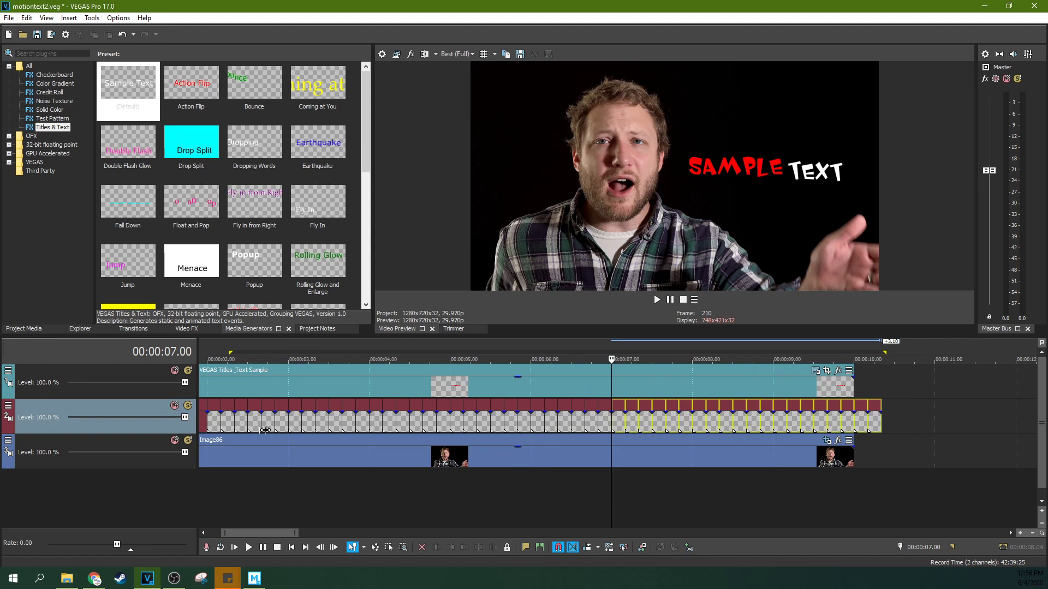
pyautogui.click(403, 390)
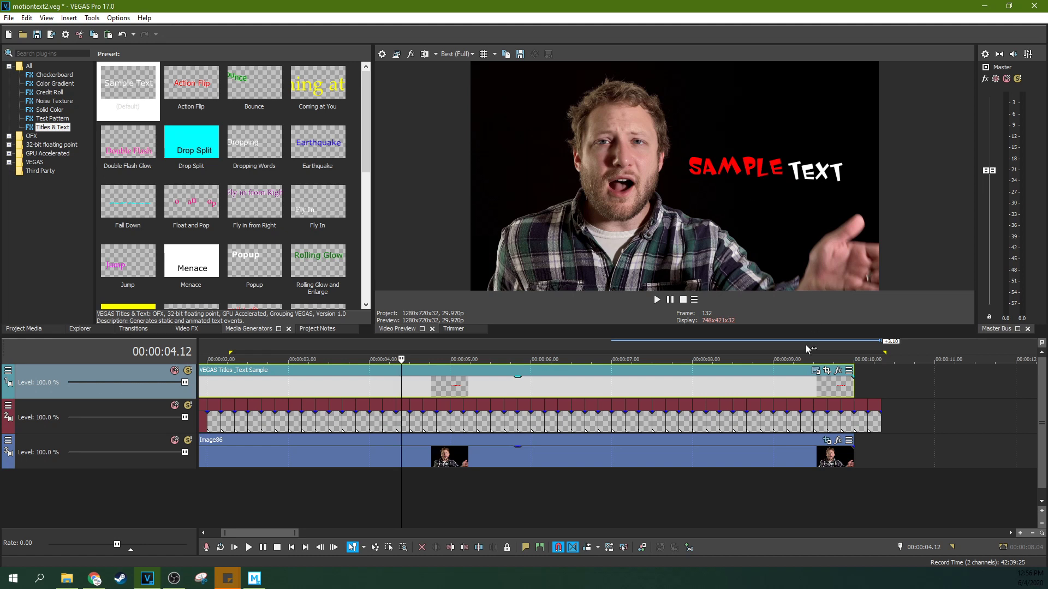
pyautogui.click(786, 389)
pyautogui.click(624, 408)
pyautogui.click(623, 392)
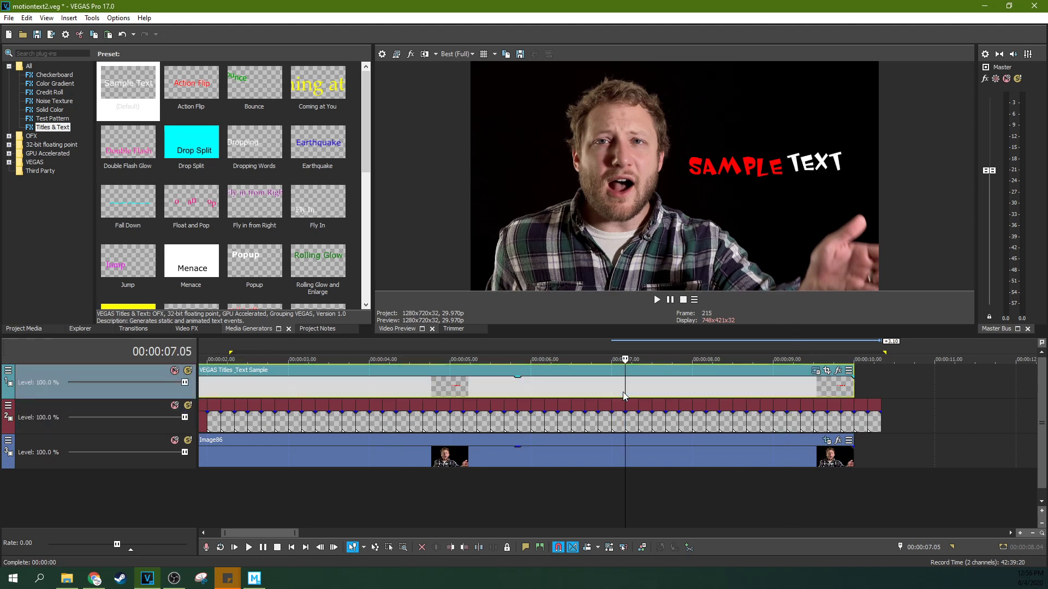